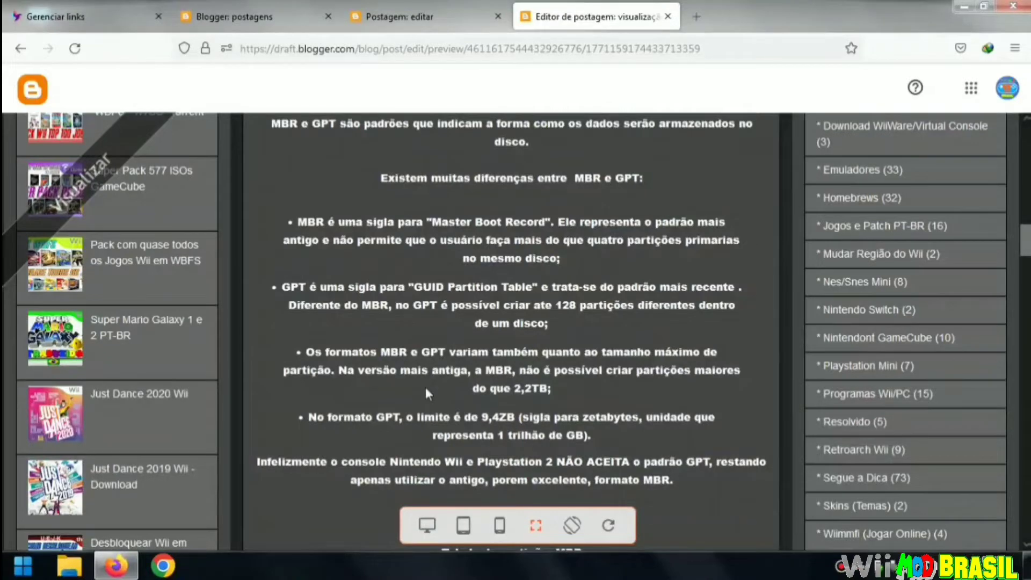
- Scroll down to the post's summary and downloads, then minimise the browser to the desktop
scroll(425, 388, "down", 10)
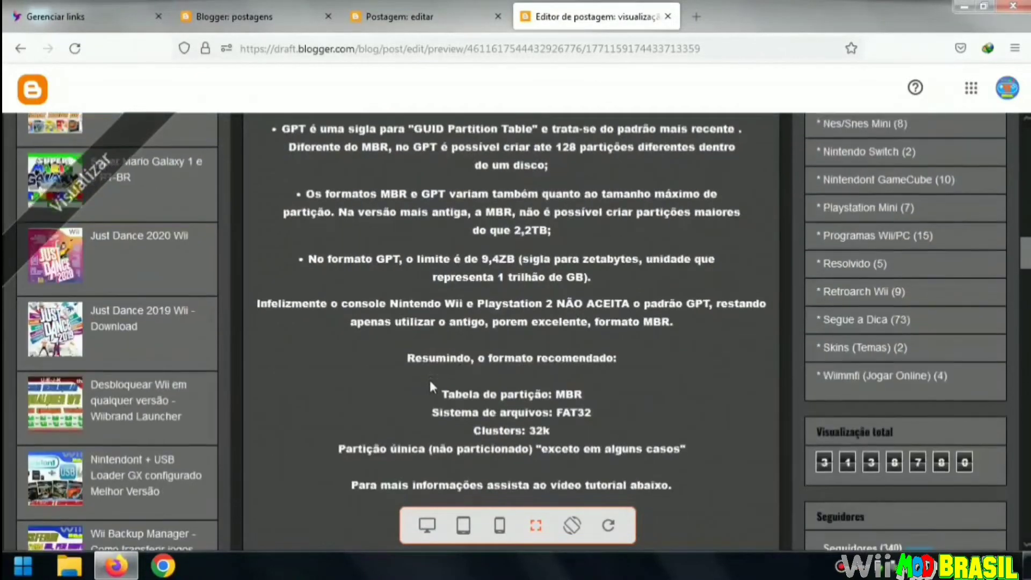
scroll(435, 383, "down", 1)
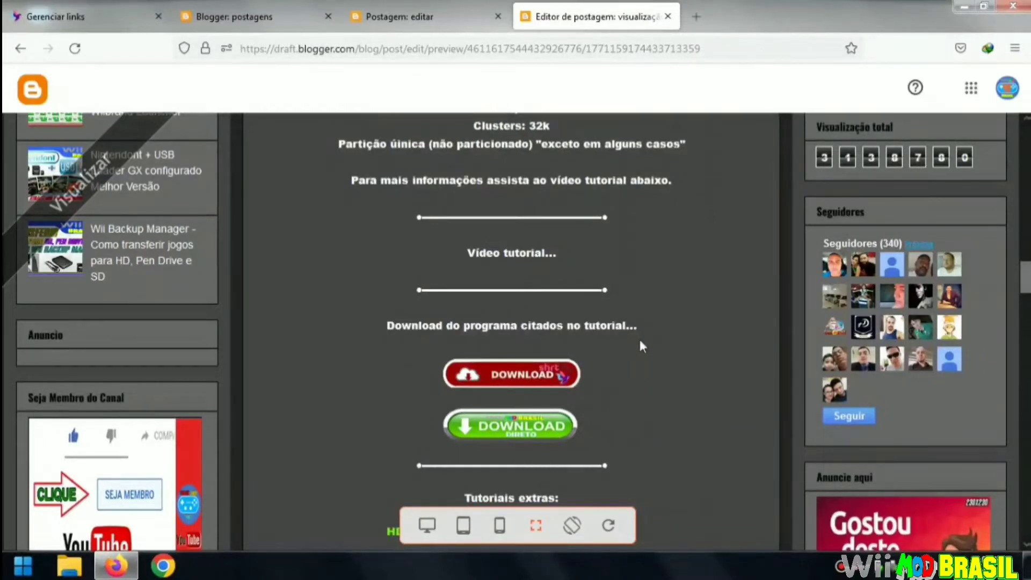
scroll(653, 336, "down", 5)
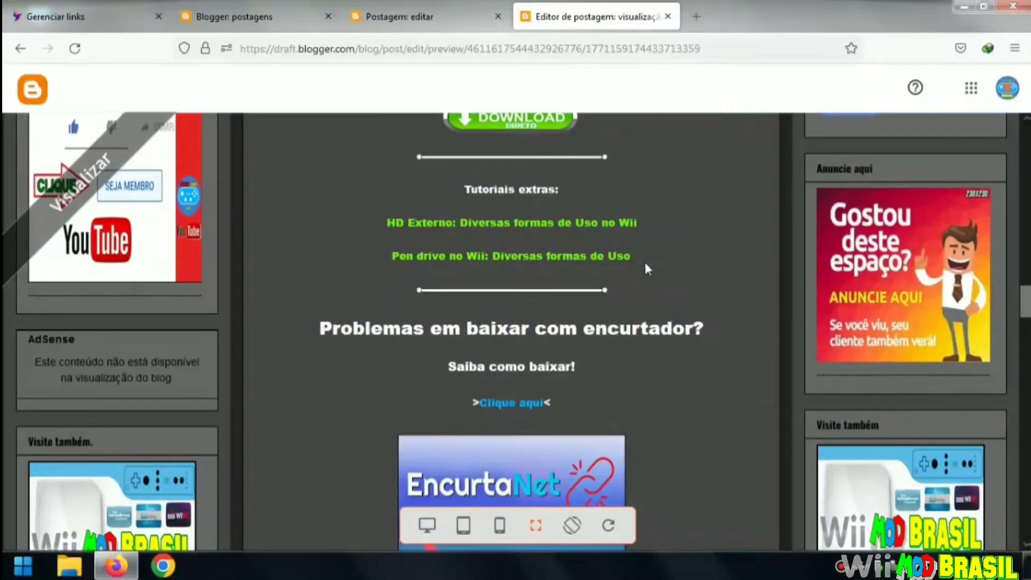
left_click(963, 6)
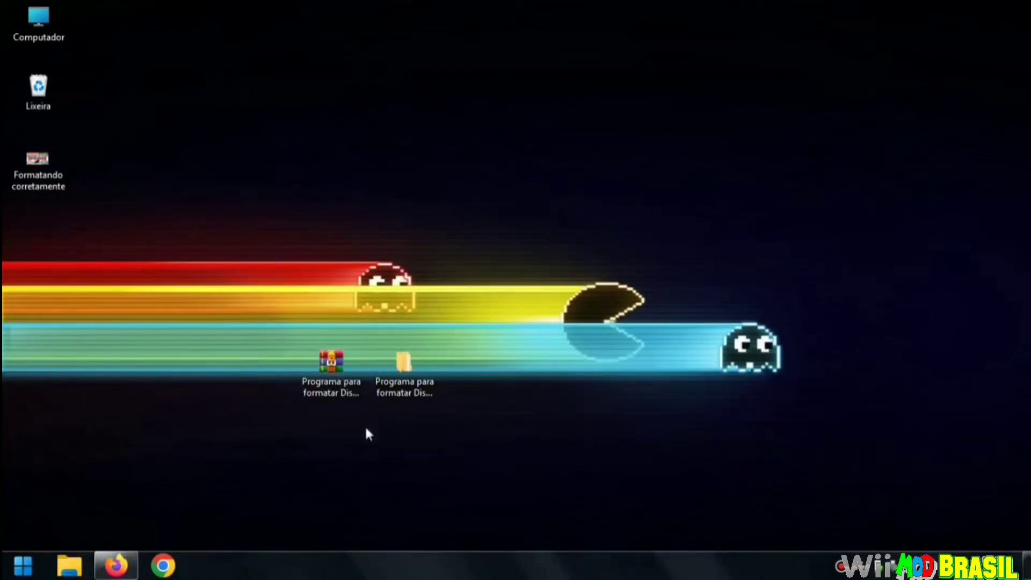
- Extract the archive here with its password and select the new 'Programa para formatar Dispositivo - WMBR' folder
right_click(336, 363)
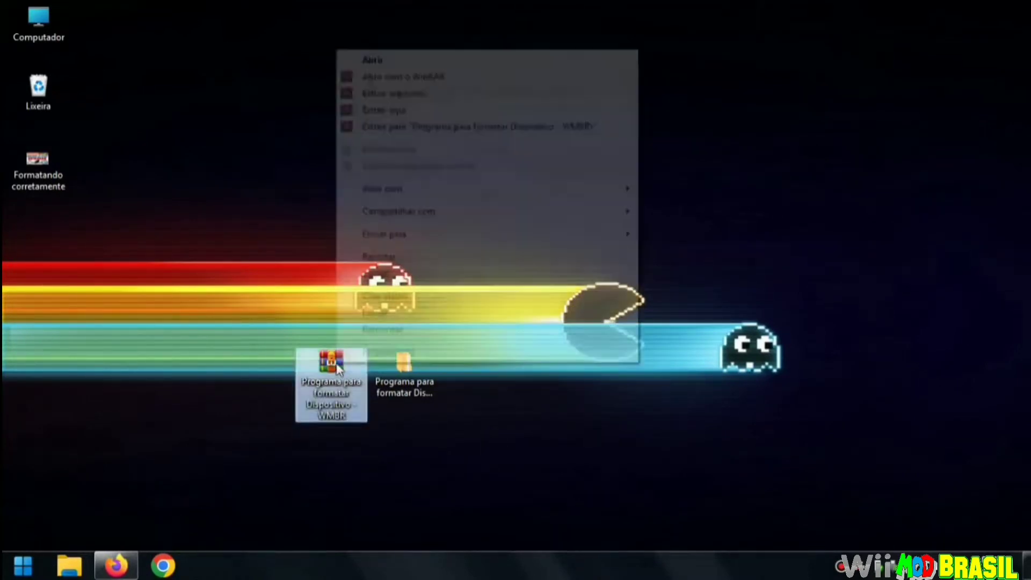
left_click(396, 111)
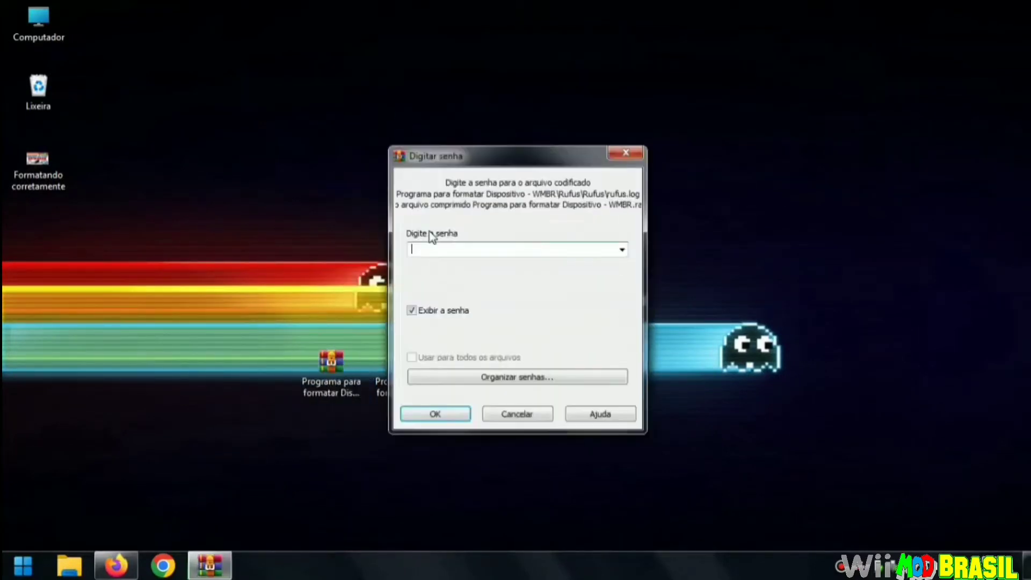
type("wii")
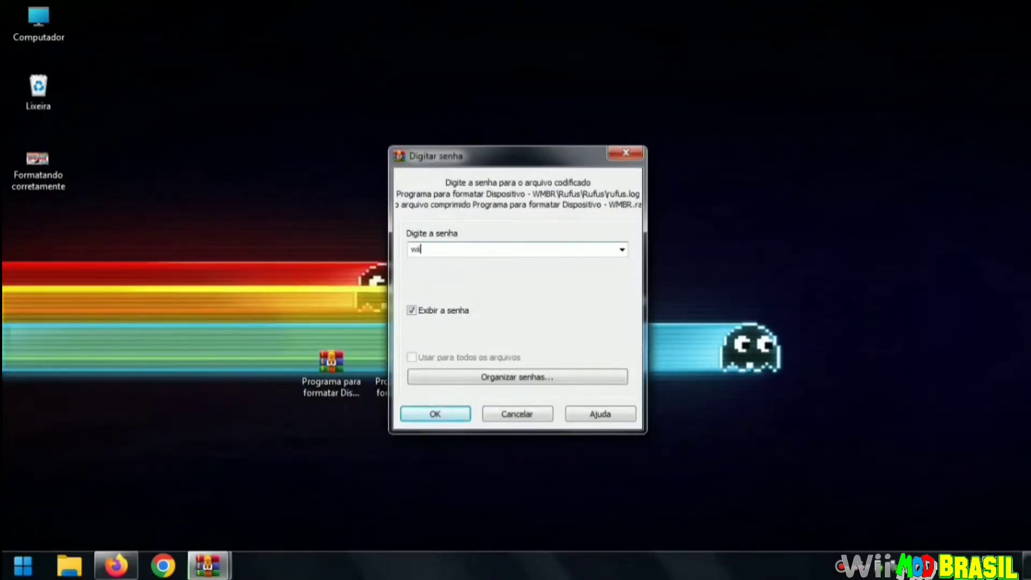
type("modbrasil")
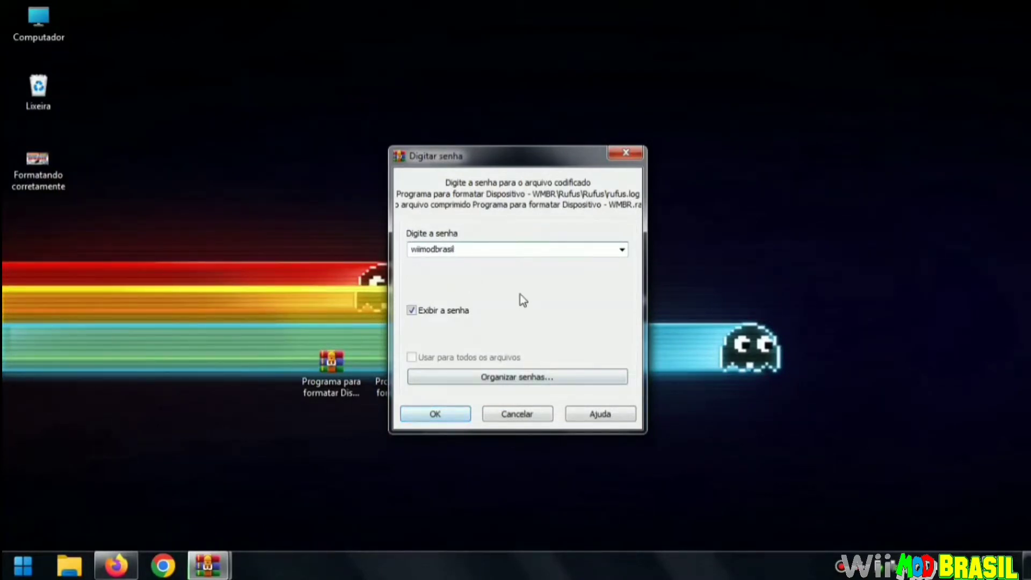
left_click(625, 154)
left_click(404, 365)
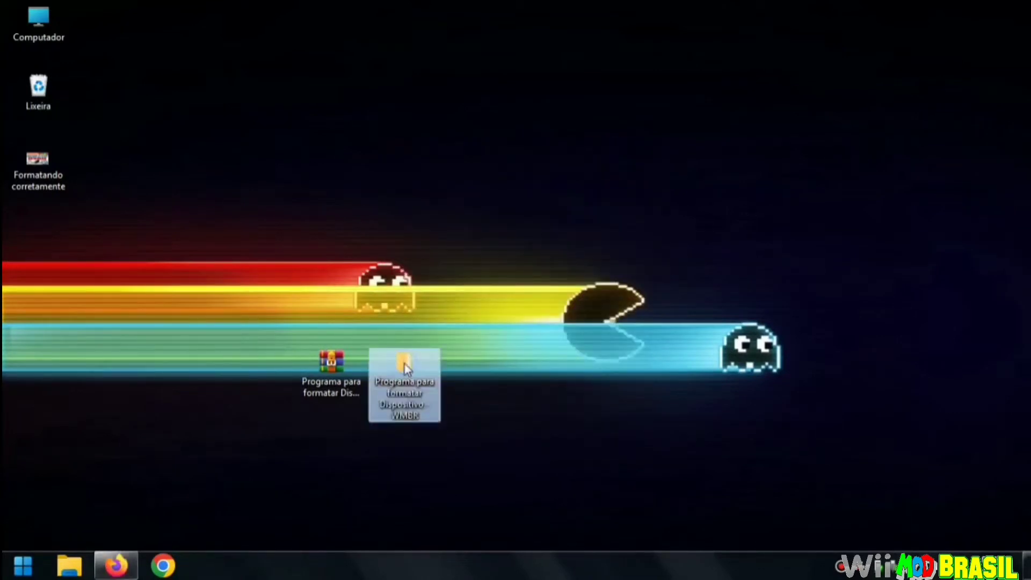
- Open the extracted folder and then its Rufus subfolder, showing each in the Lista view
double_click(405, 368)
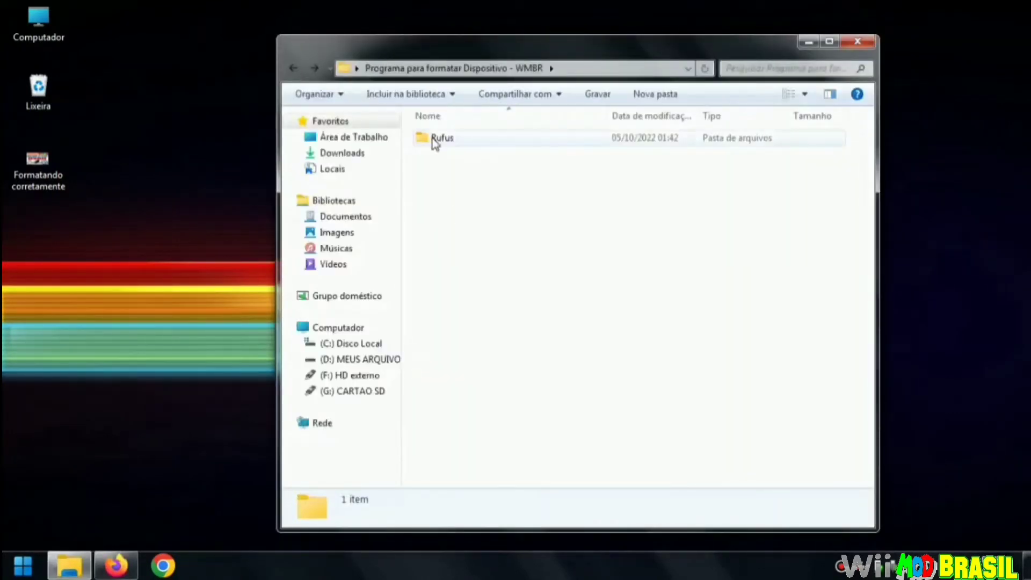
left_click(804, 94)
left_click(832, 250)
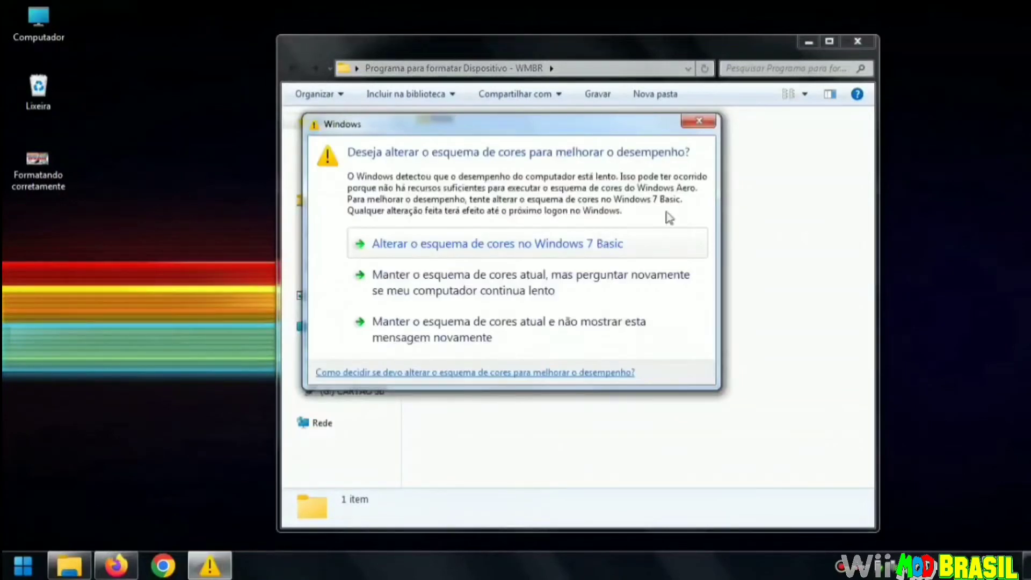
left_click(693, 122)
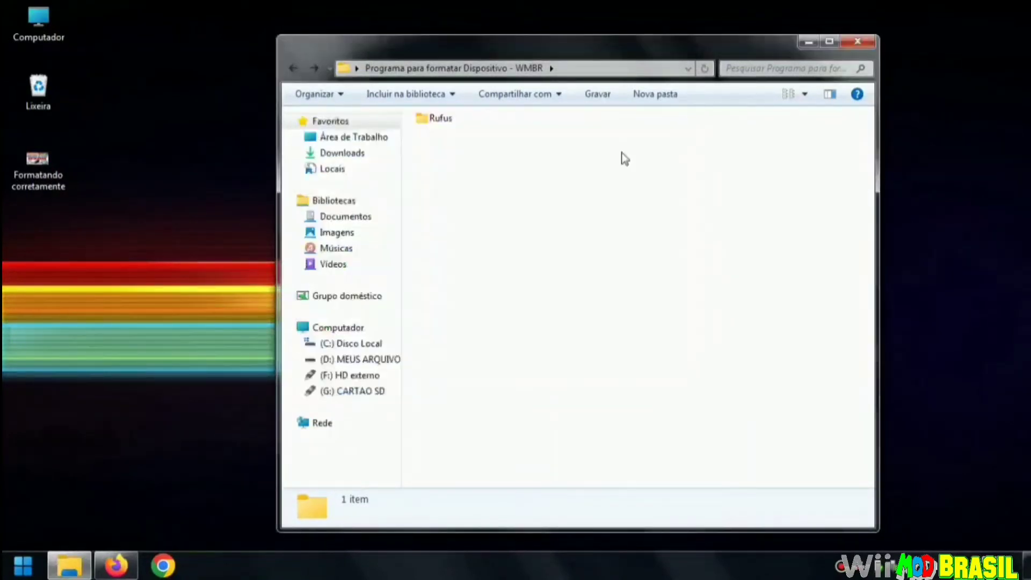
double_click(439, 120)
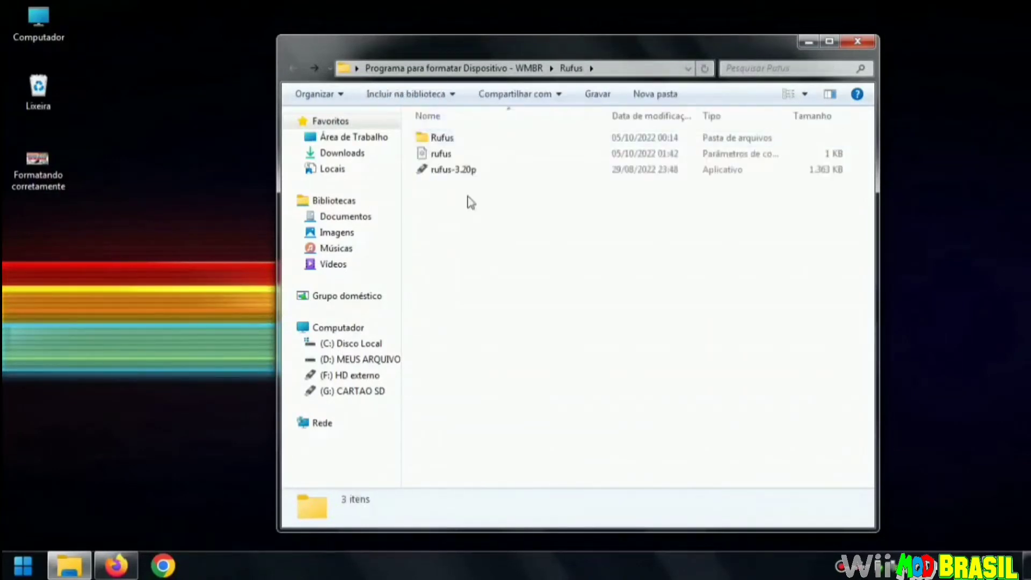
left_click(804, 94)
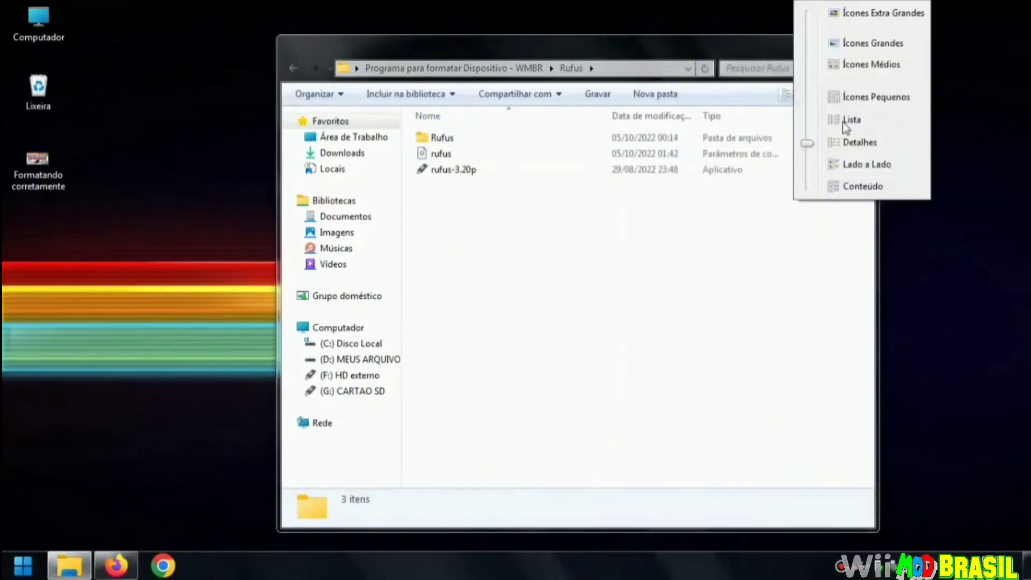
left_click(844, 122)
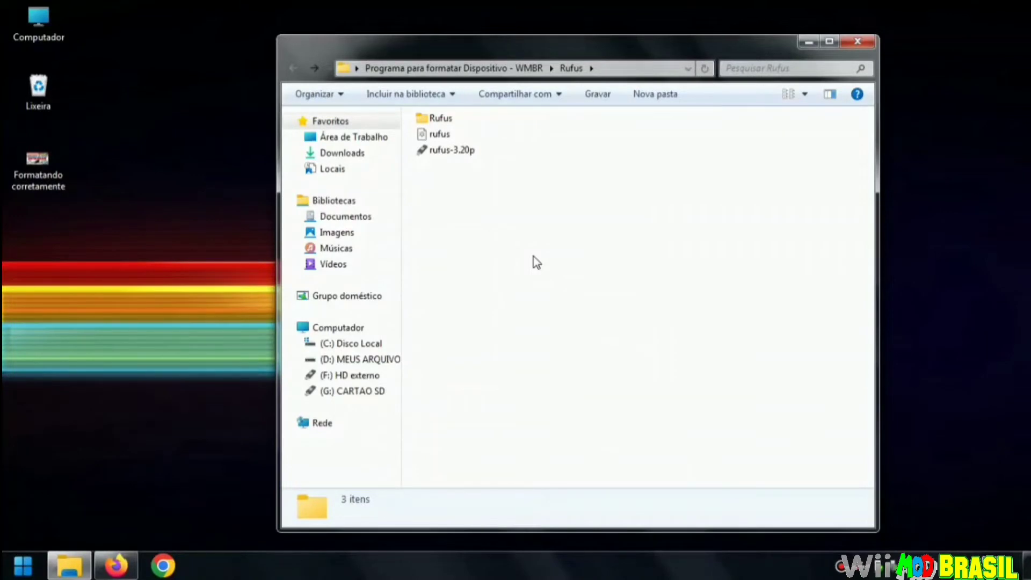
- Run rufus-3.20p as administrator and check the SD card and external HD in Computador
right_click(444, 154)
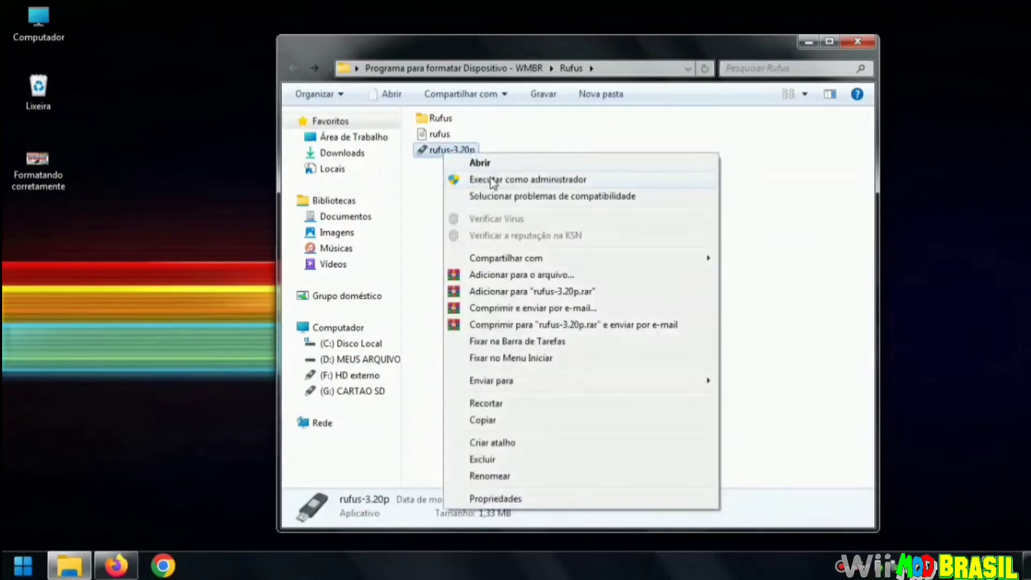
left_click(493, 180)
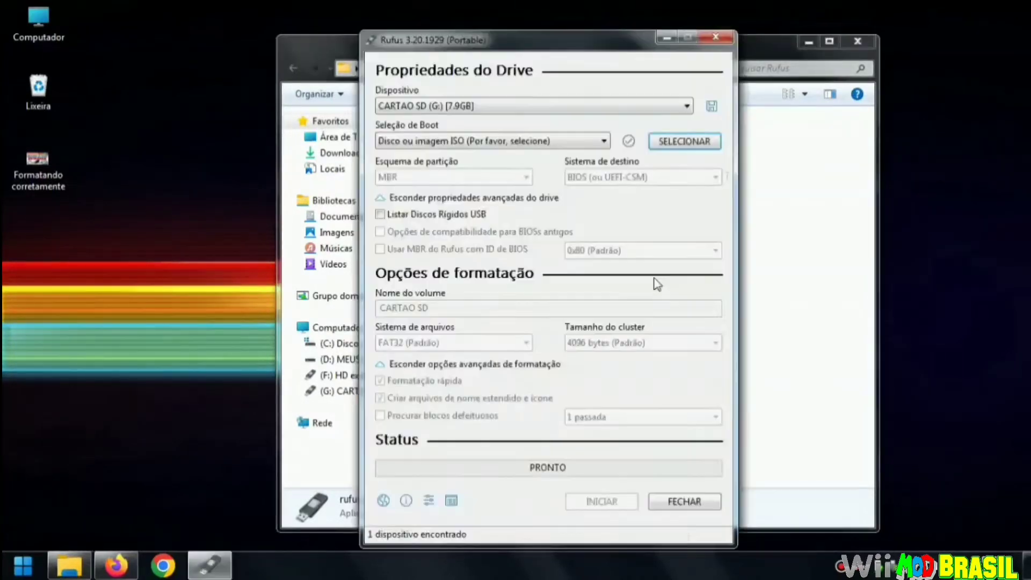
left_click(571, 107)
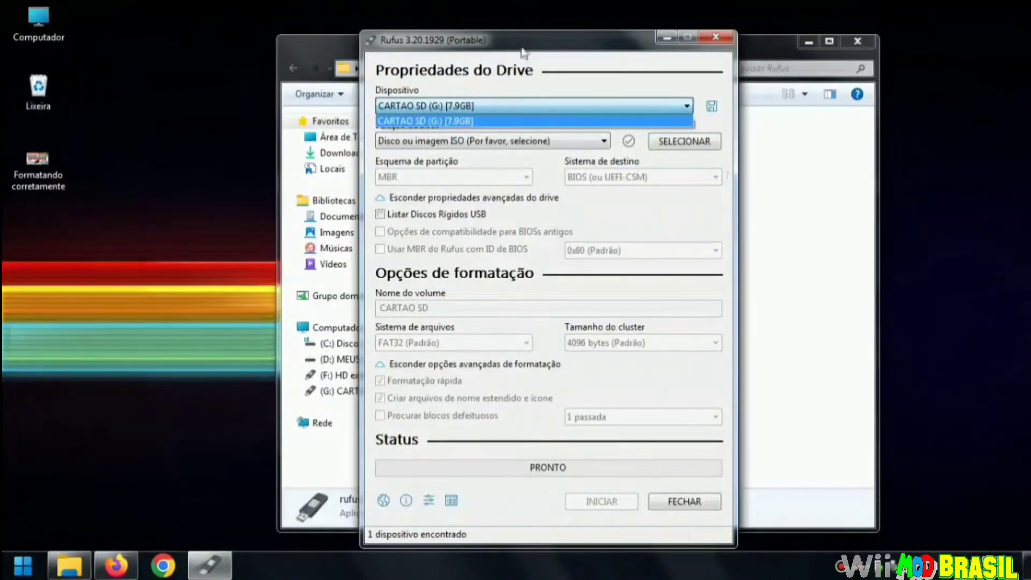
double_click(37, 27)
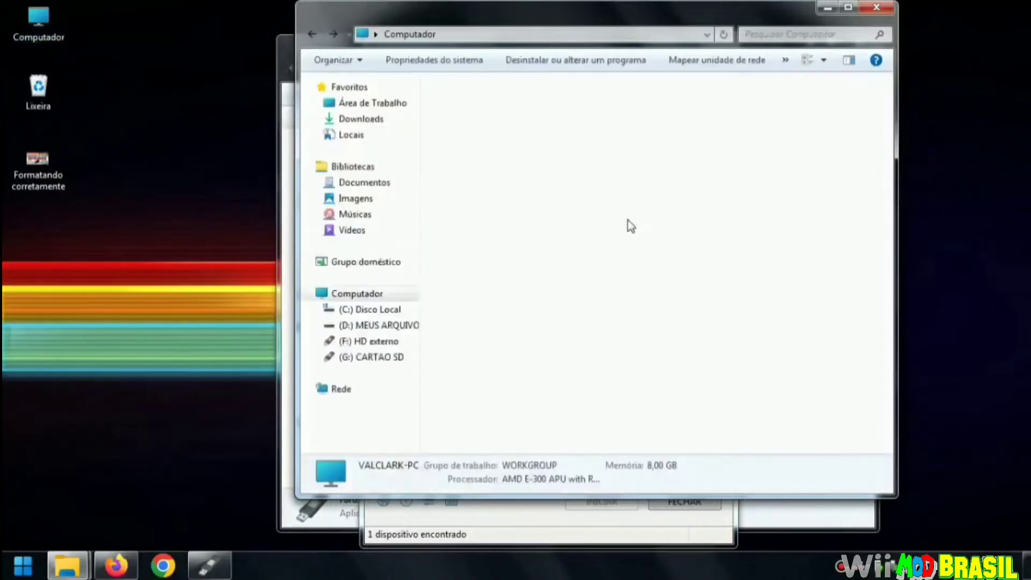
left_click(680, 213)
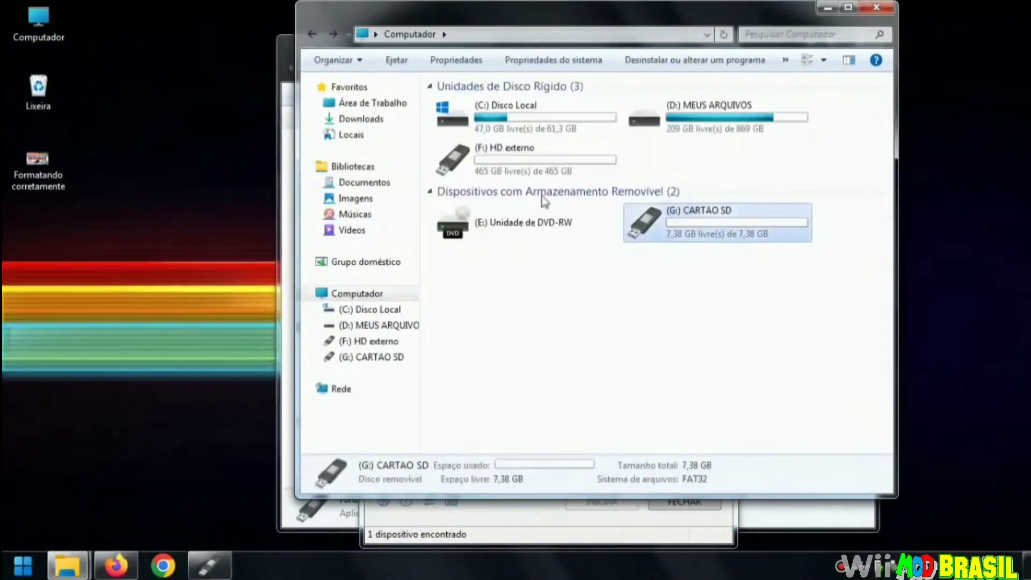
left_click(498, 160)
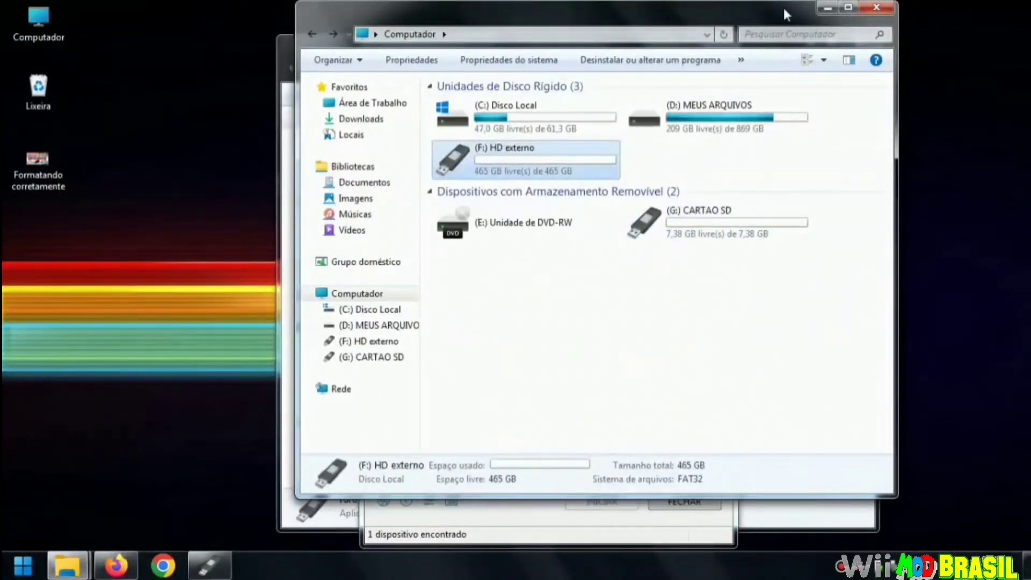
left_click(827, 8)
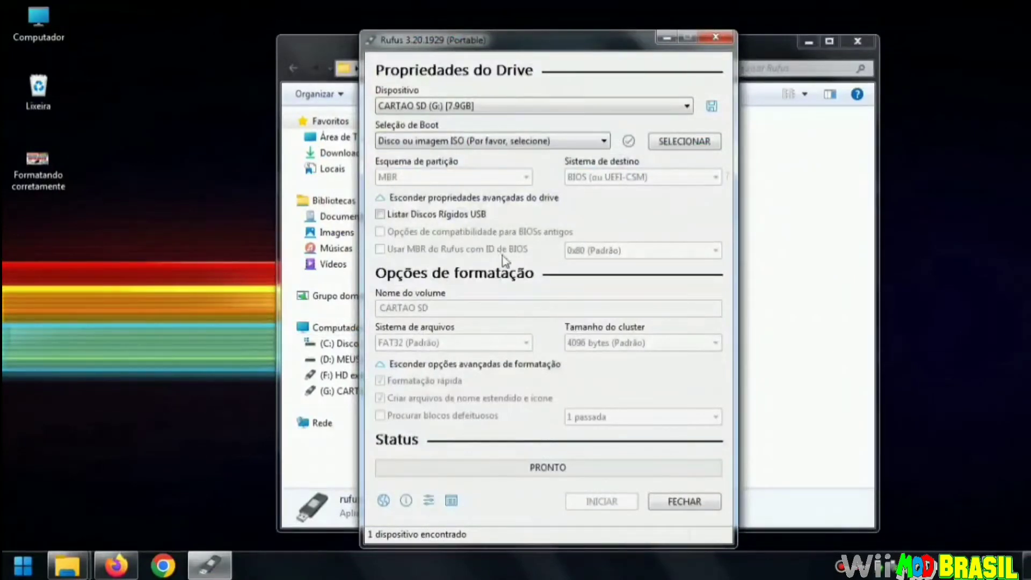
- Let Rufus list USB hard drives, keep CARTAO SD (G:) selected, and move the window right
left_click(452, 107)
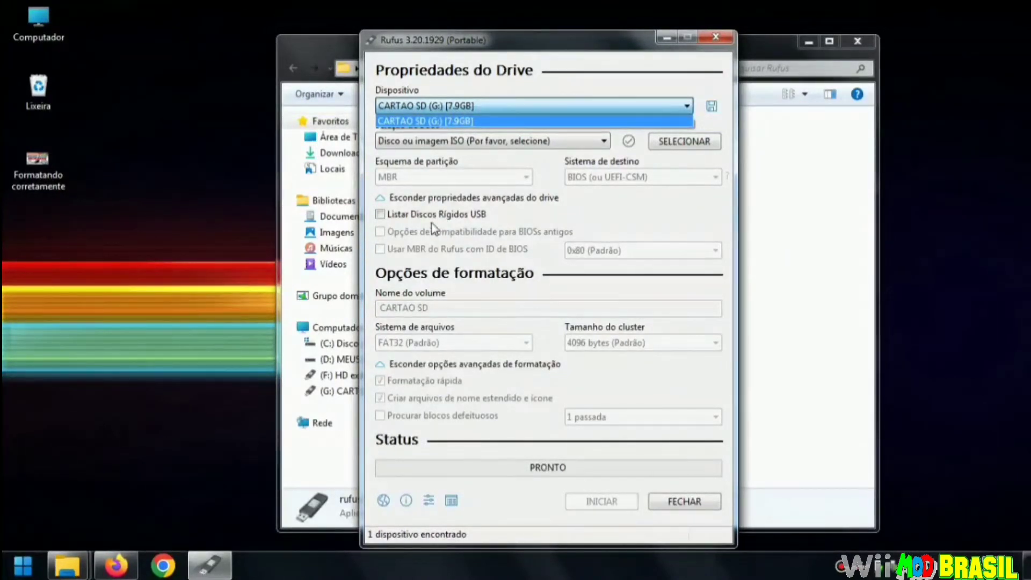
left_click(383, 219)
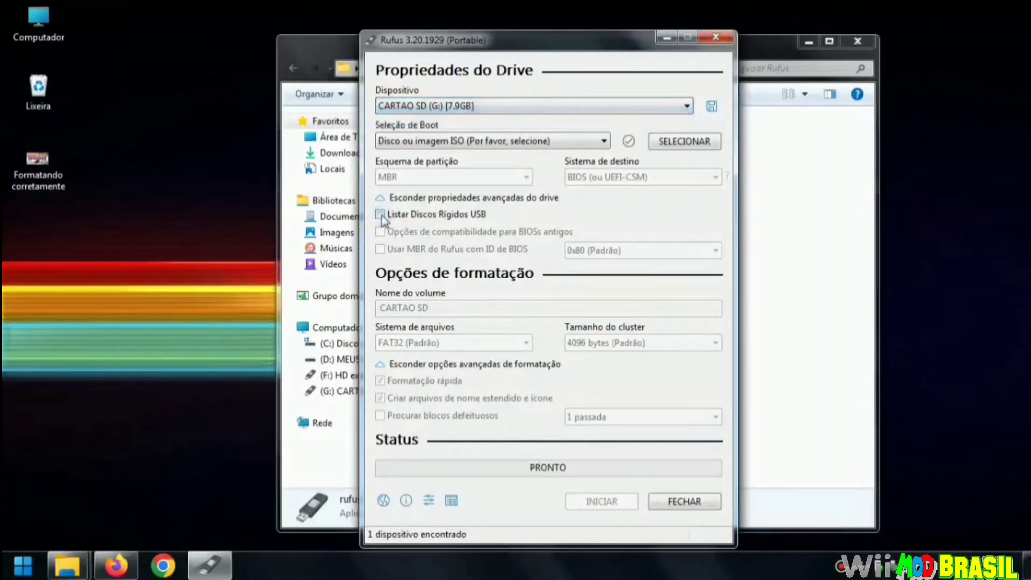
left_click(381, 216)
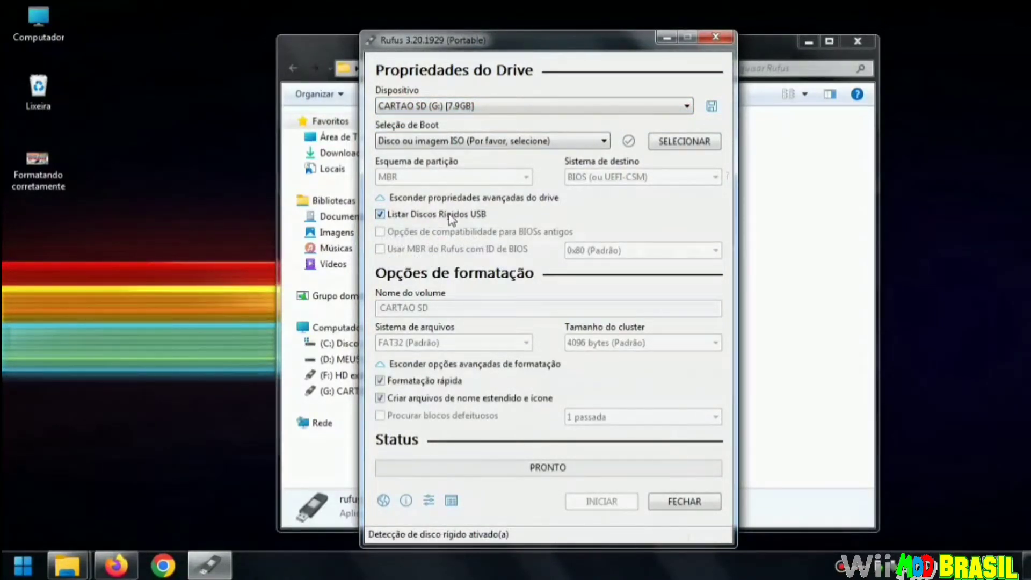
left_click(486, 104)
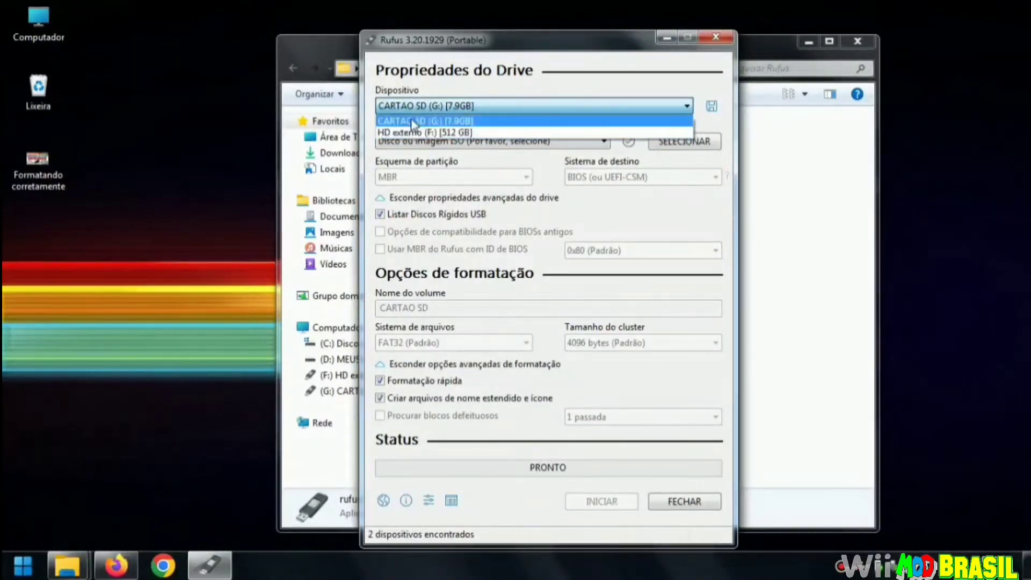
left_click(488, 39)
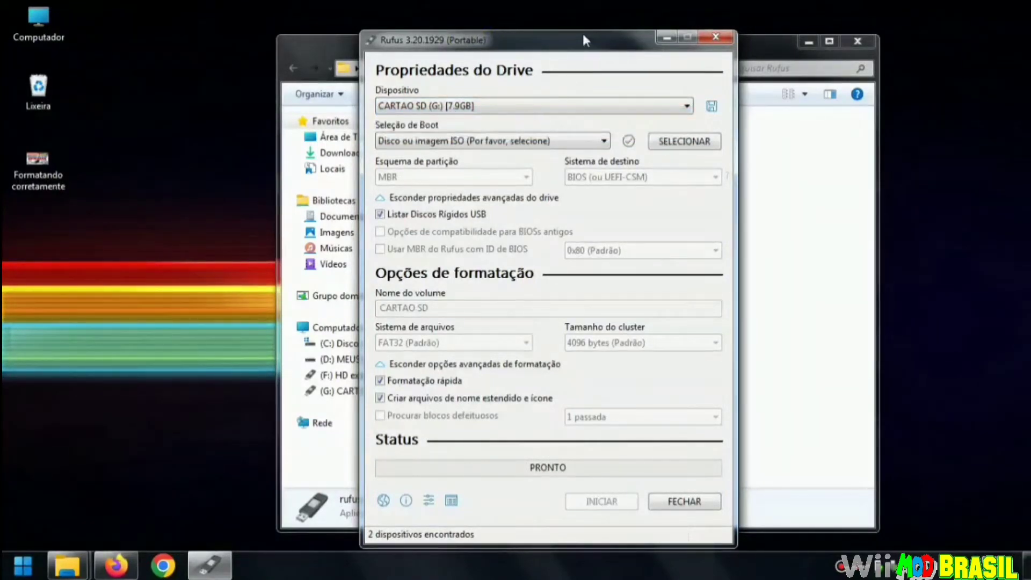
left_click_drag(583, 36, 735, 43)
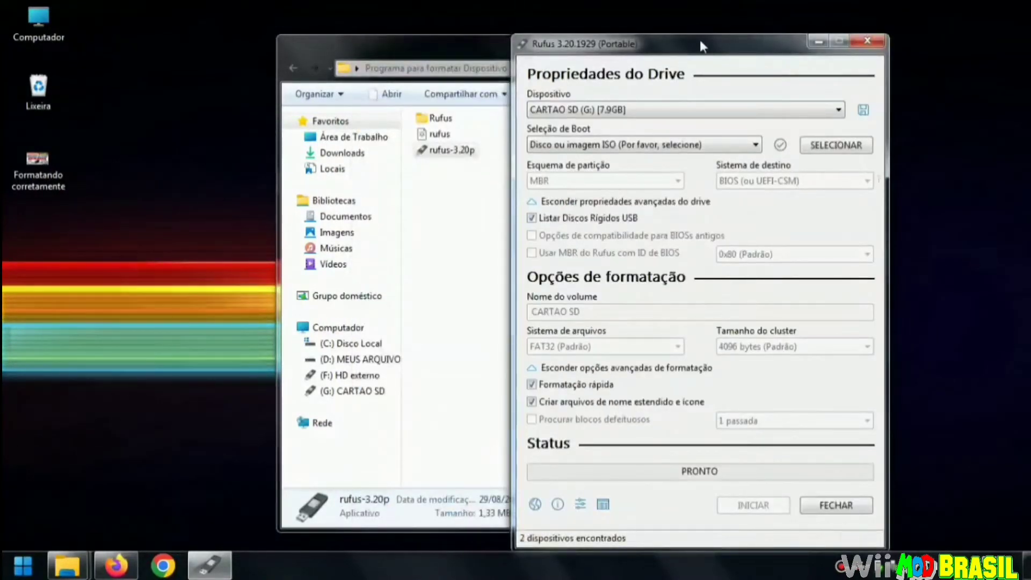
left_click(656, 110)
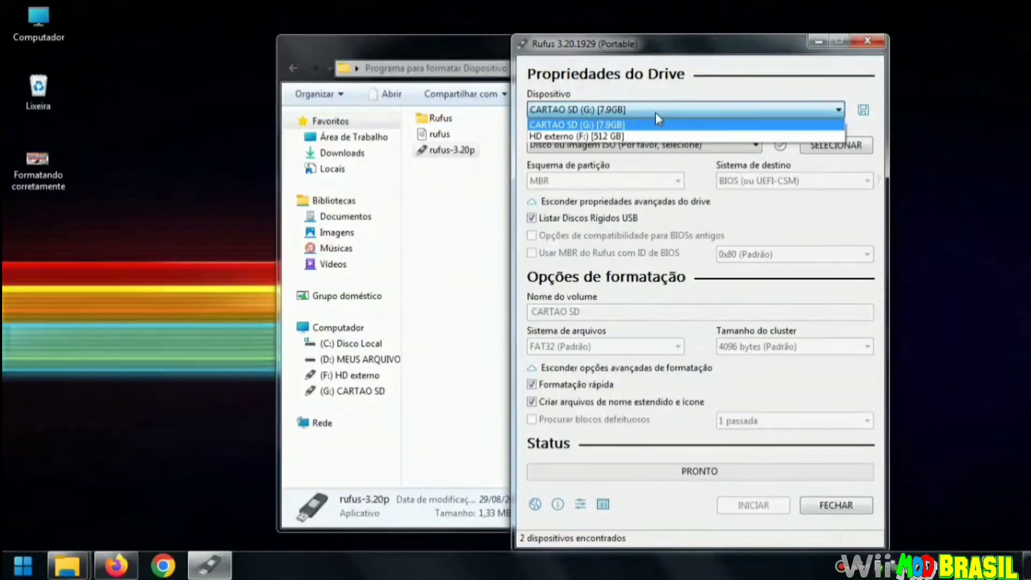
left_click(642, 110)
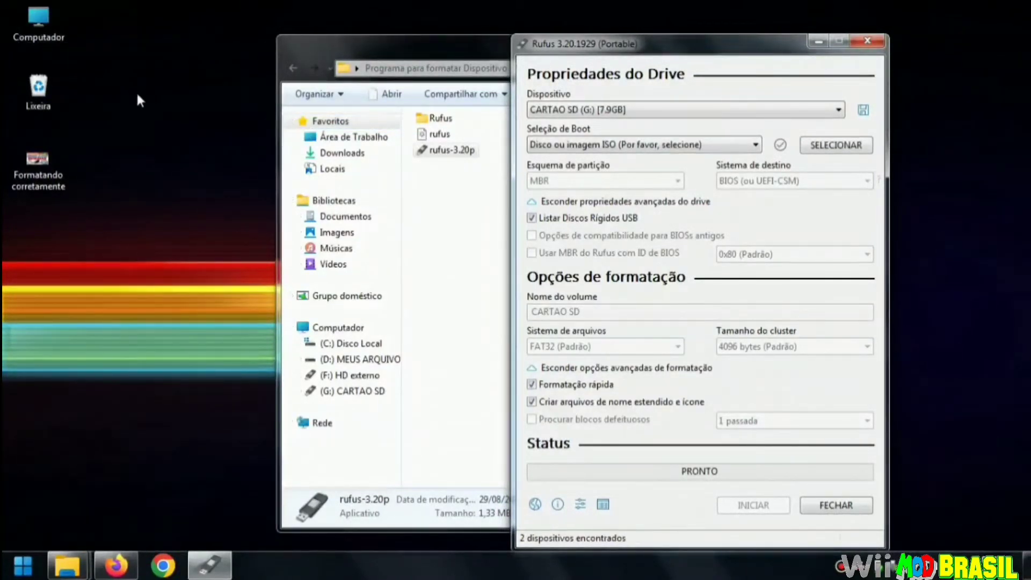
- Launch Gerenciar from Computador, maximize the console, and widen its navigation tree
right_click(40, 19)
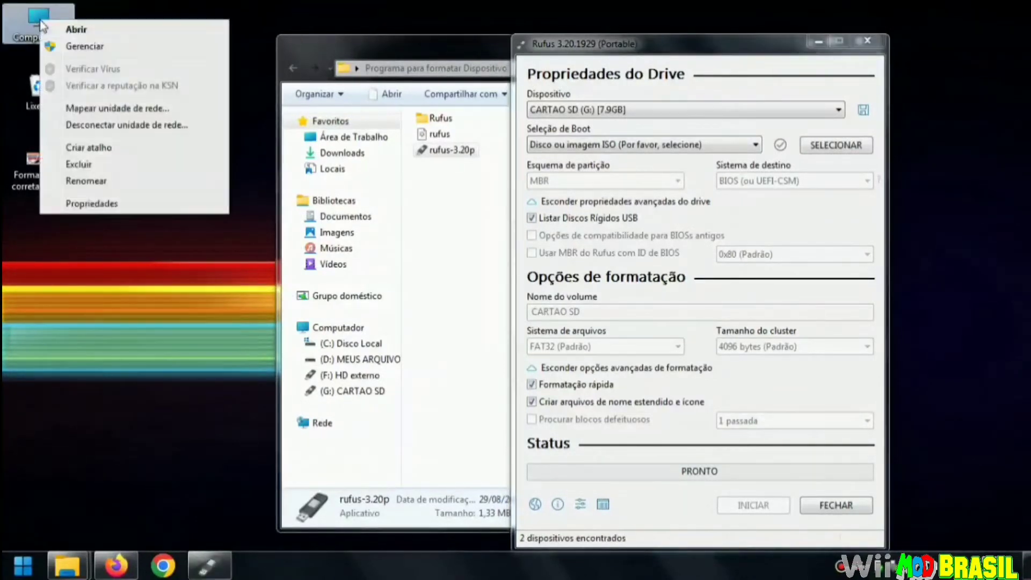
left_click(86, 47)
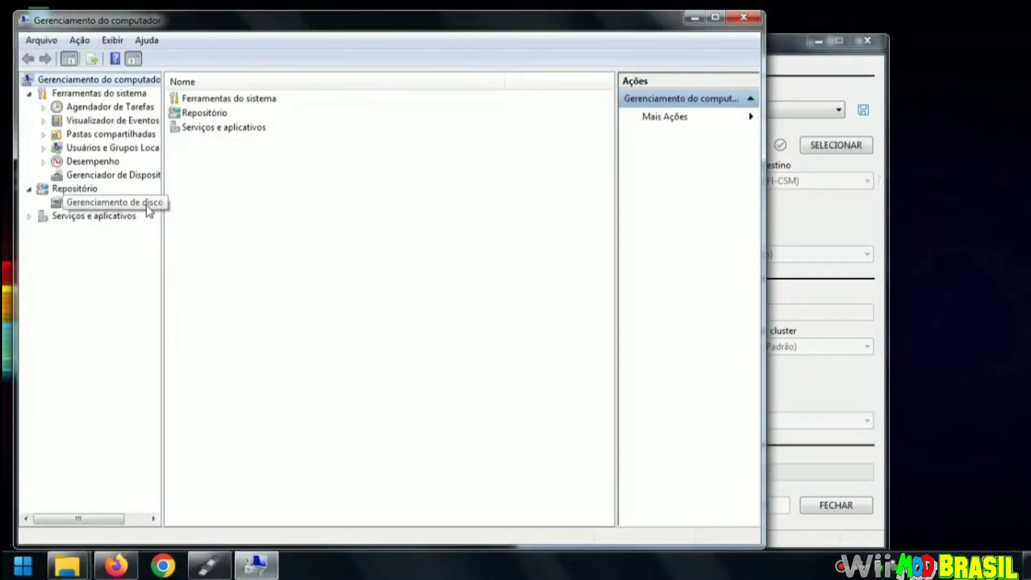
left_click(715, 17)
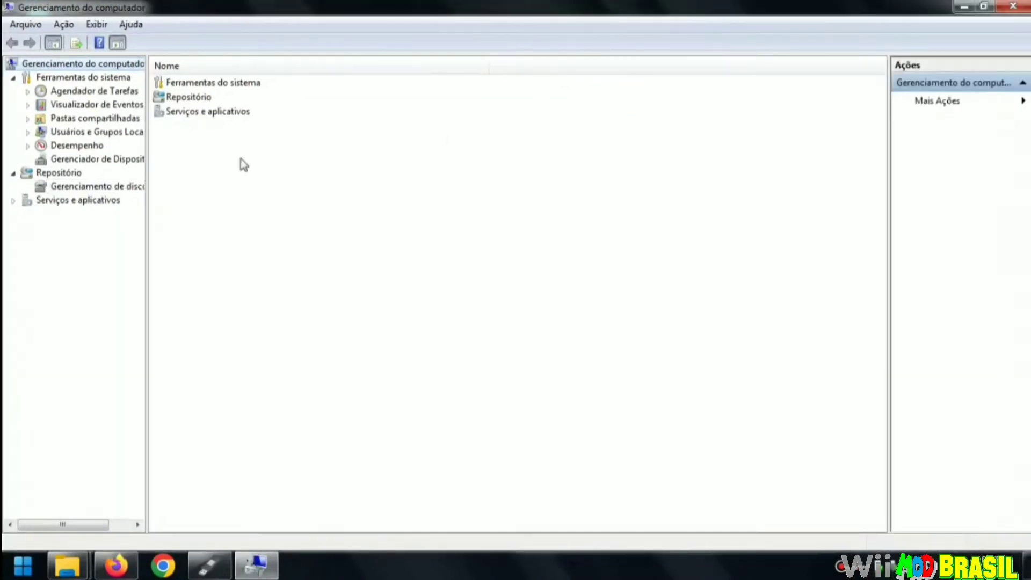
left_click_drag(147, 141, 171, 139)
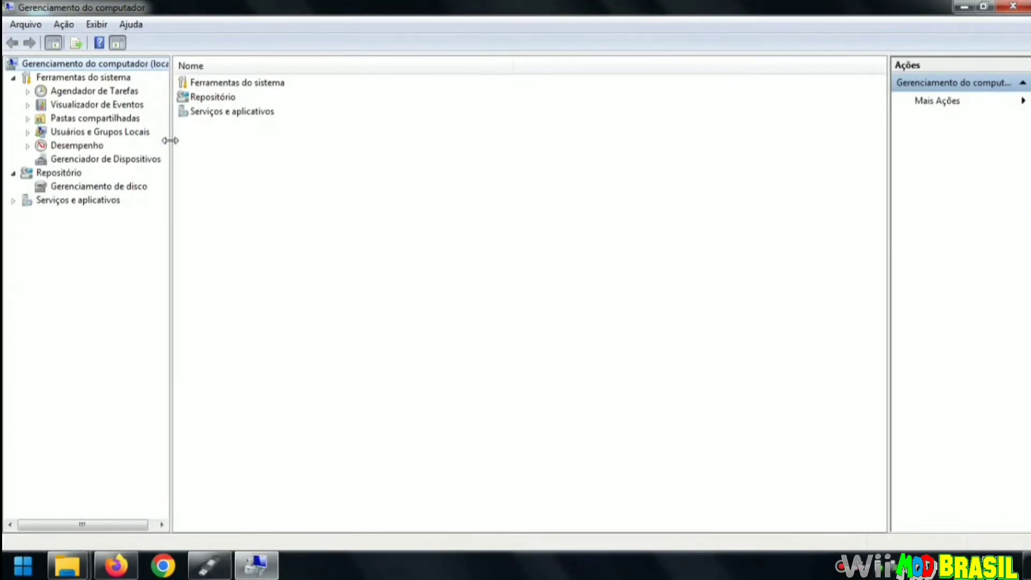
- Open Gerenciamento de disco and inspect the HD EXTERNO (F:) and CARTAO SD (G:) FAT32 partitions
left_click(88, 188)
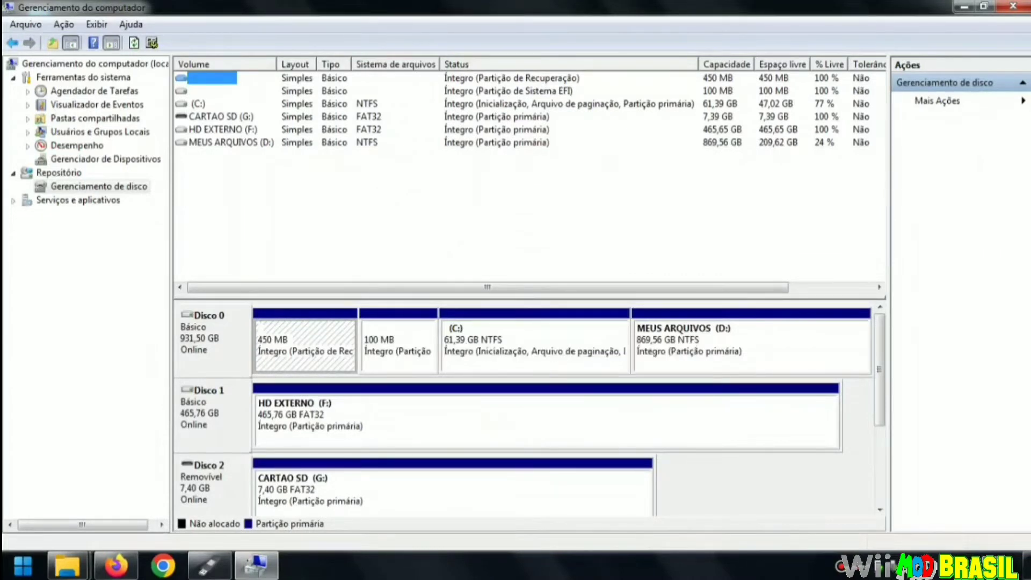
left_click_drag(881, 350, 495, 353)
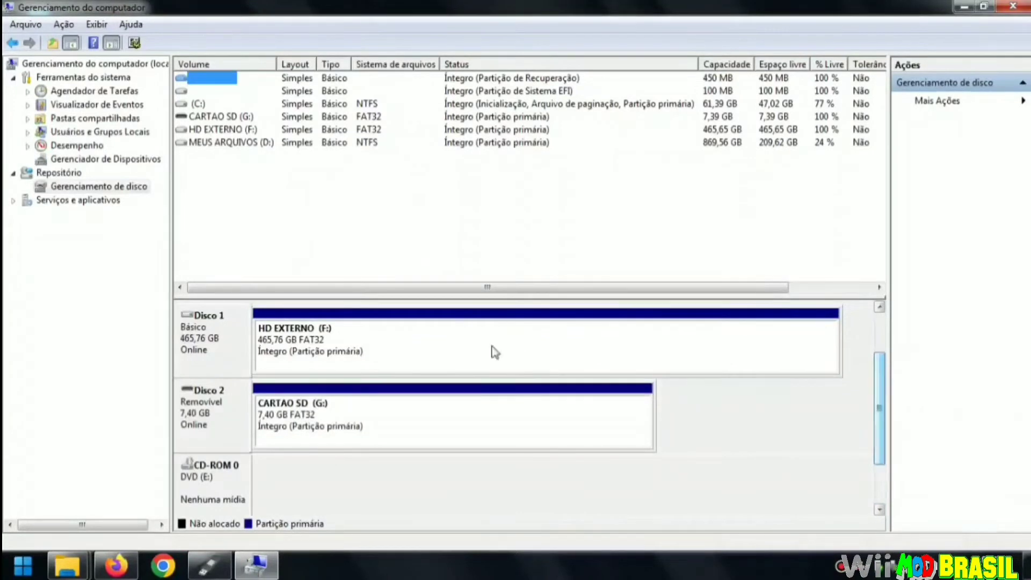
left_click(215, 347)
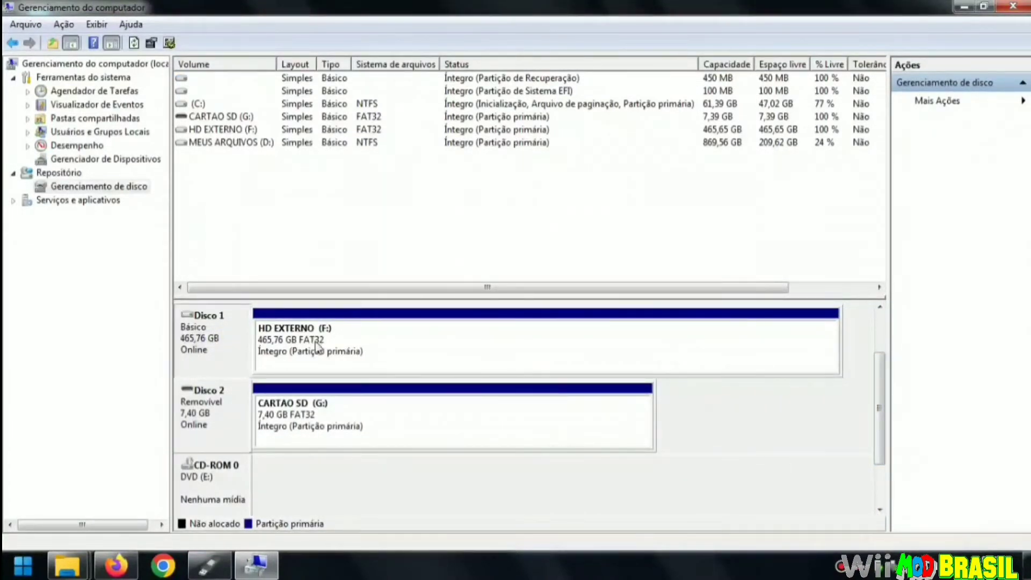
left_click(295, 416)
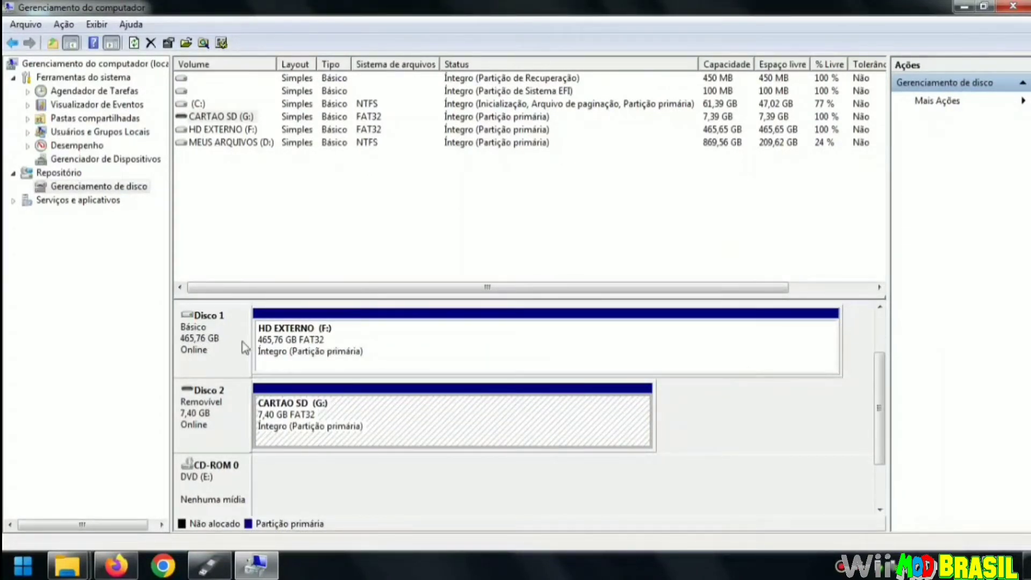
right_click(208, 345)
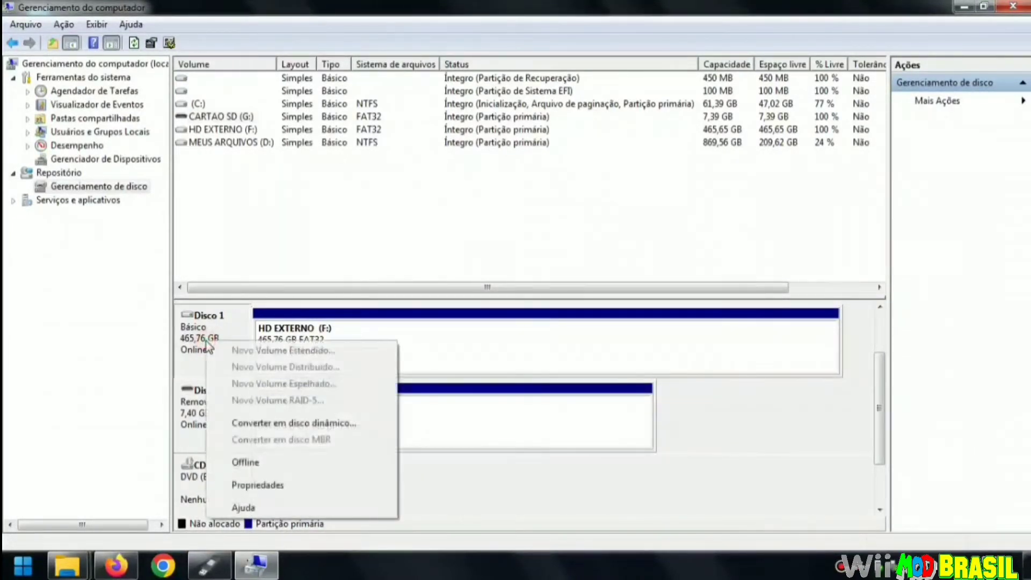
left_click(254, 486)
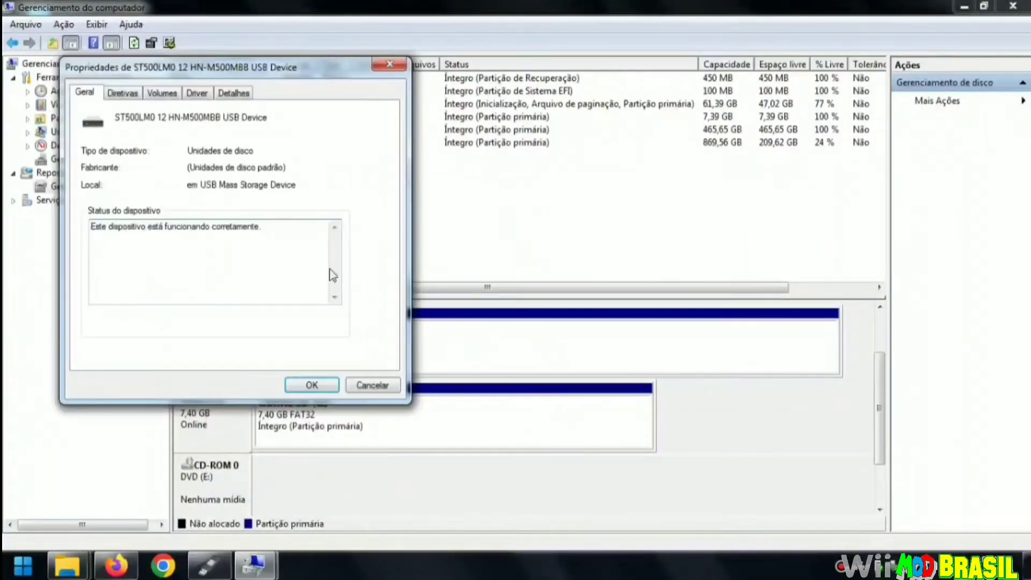
left_click_drag(166, 65, 466, 113)
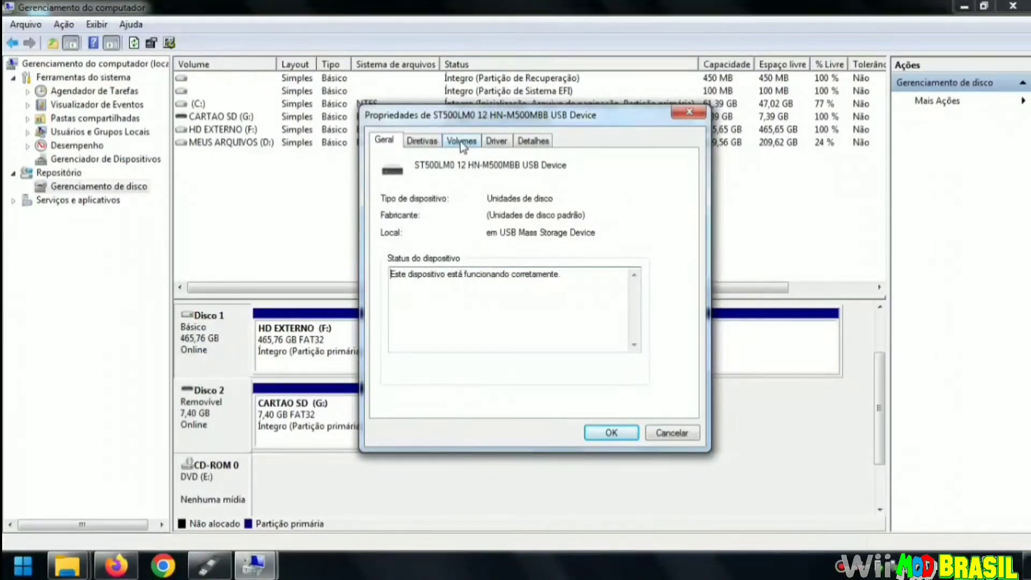
left_click(459, 141)
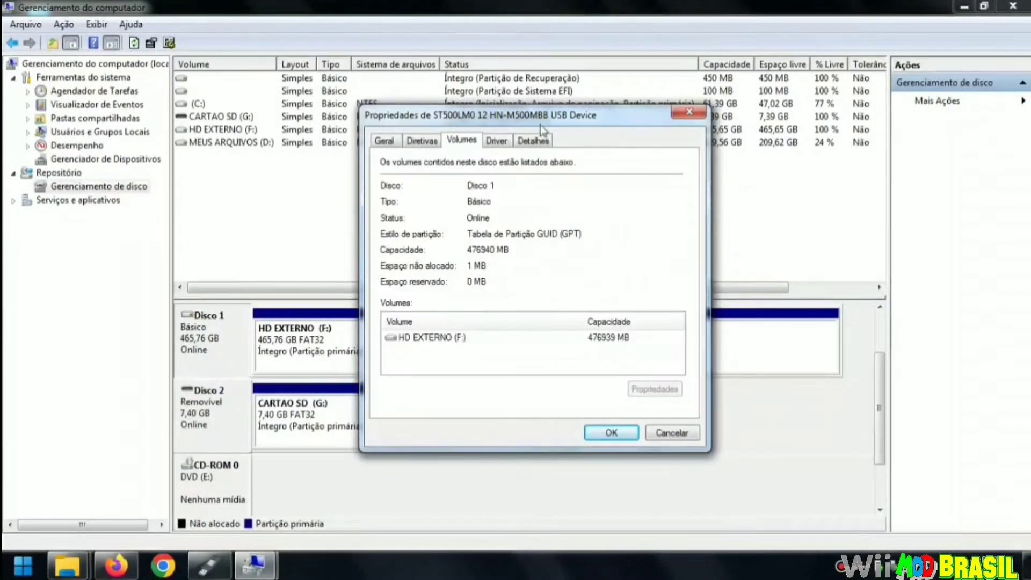
left_click_drag(531, 118, 495, 74)
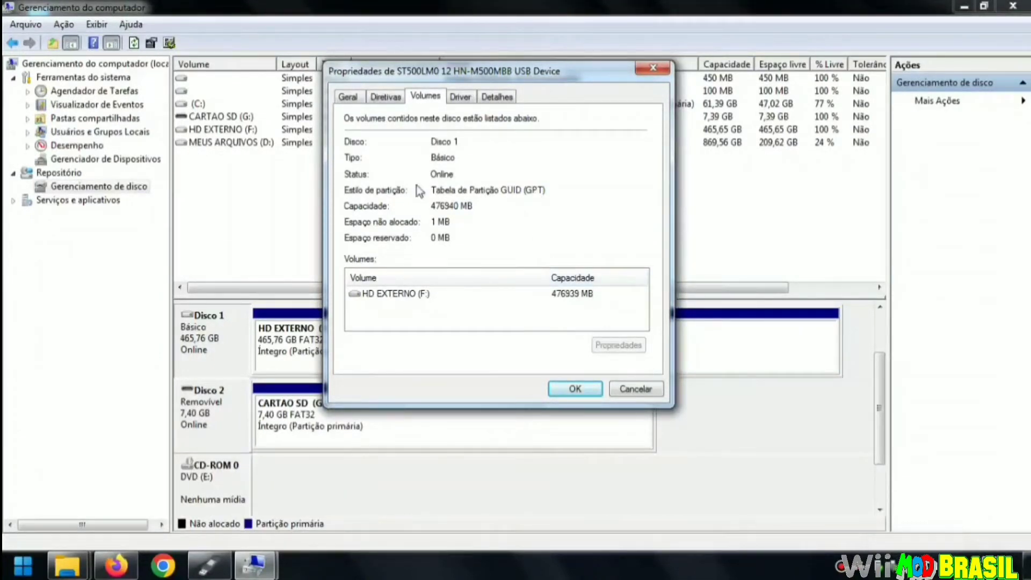
left_click(646, 391)
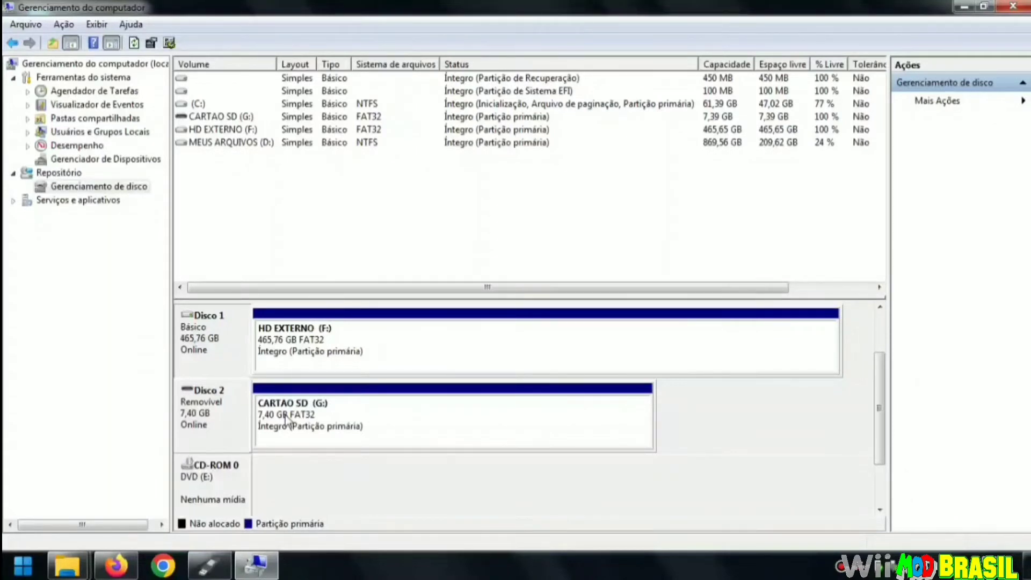
right_click(199, 416)
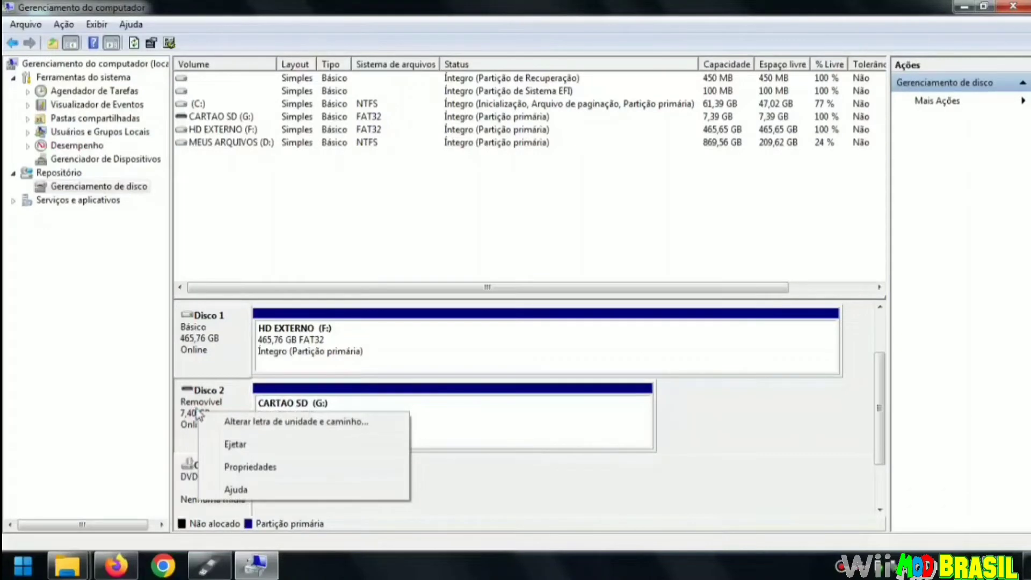
left_click(196, 410)
right_click(197, 413)
left_click(239, 460)
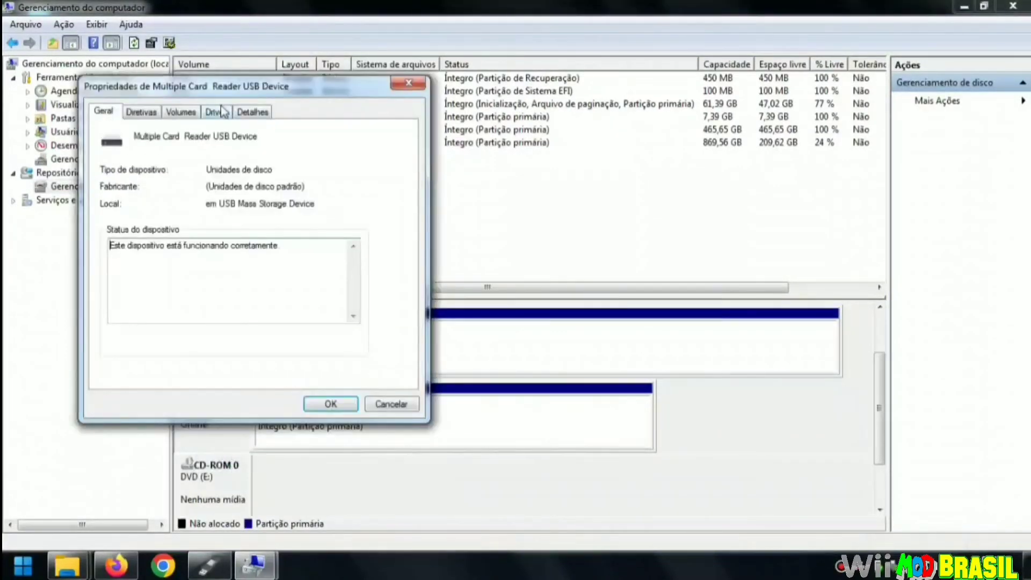
left_click(182, 110)
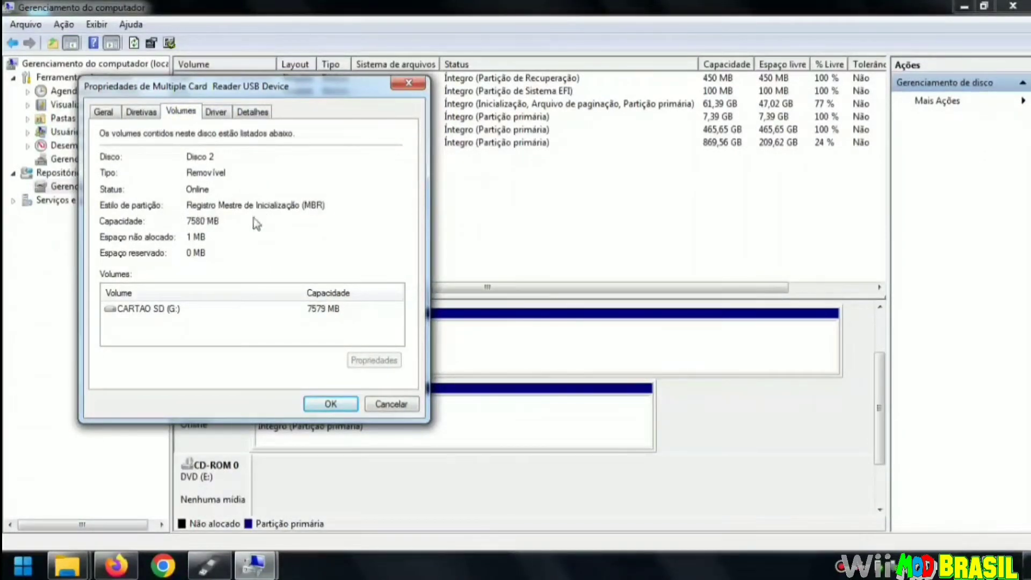
left_click(408, 83)
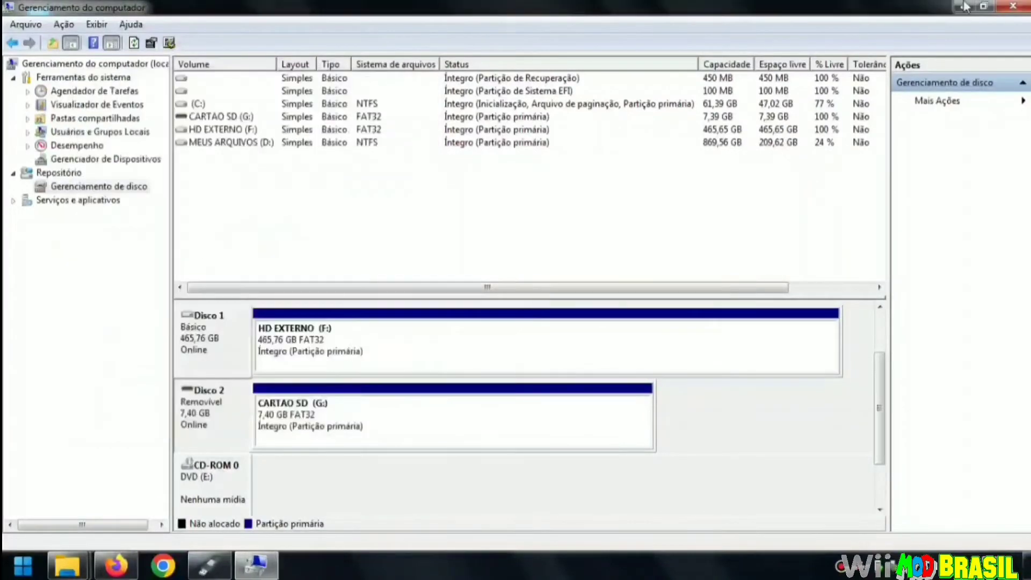
- Return to Rufus, keep CARTAO SD (G:) [7.9GB] as the device, and list the boot options
left_click(1013, 6)
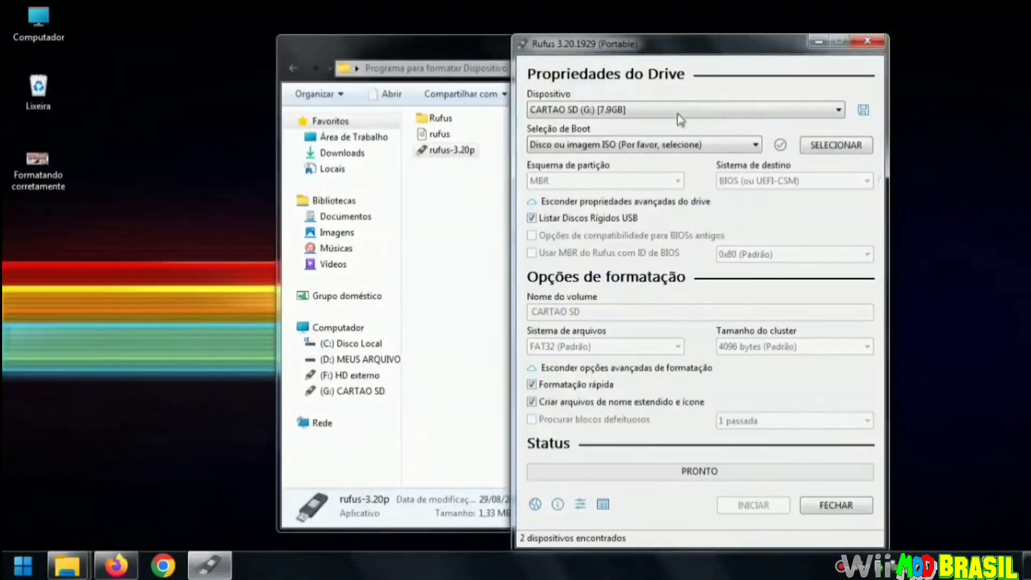
left_click(636, 112)
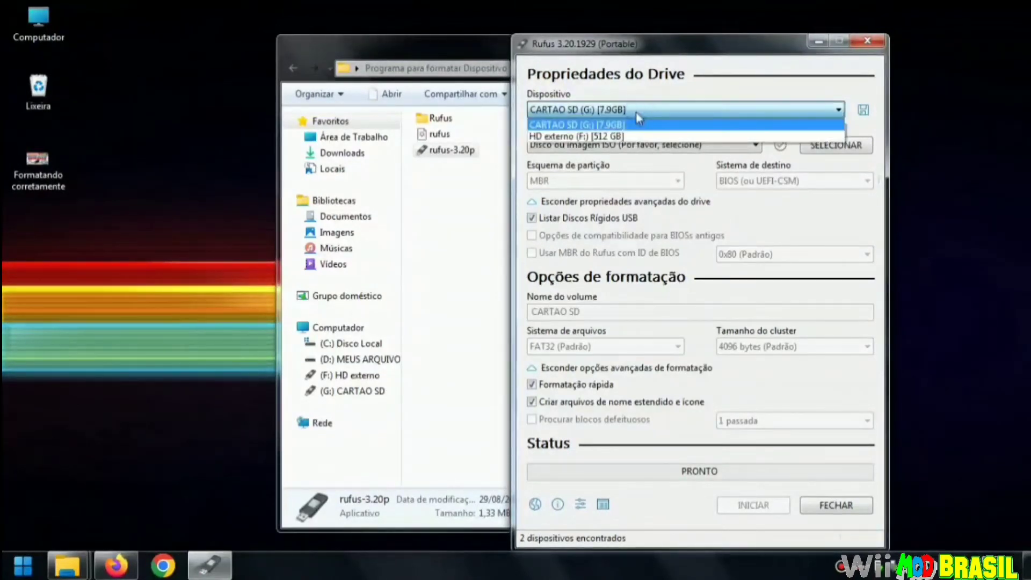
left_click(633, 121)
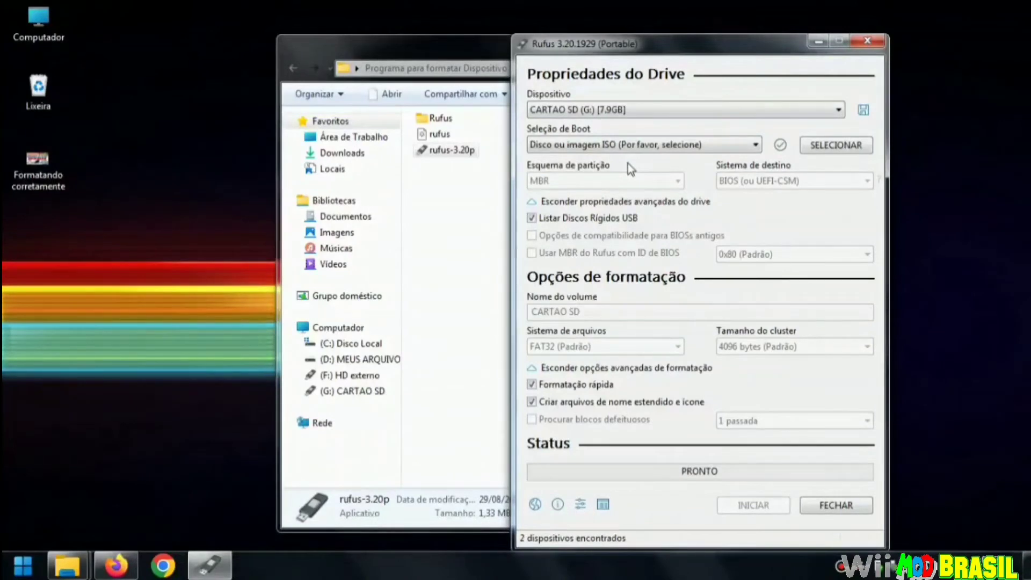
left_click(579, 113)
left_click(584, 124)
left_click(605, 145)
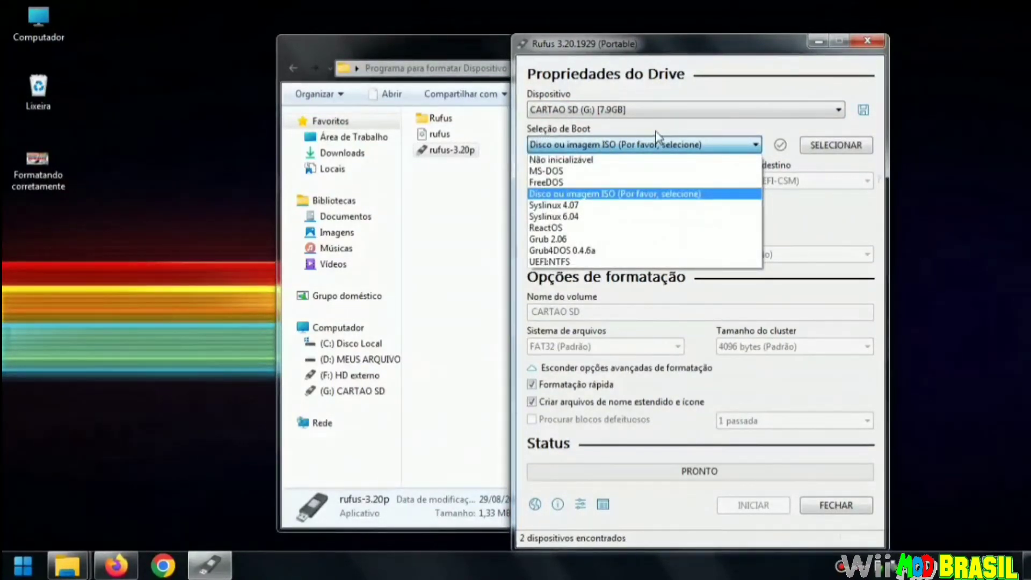
- Set Seleção de Boot to 'Não inicializável' and keep MBR as the partition scheme
left_click(563, 161)
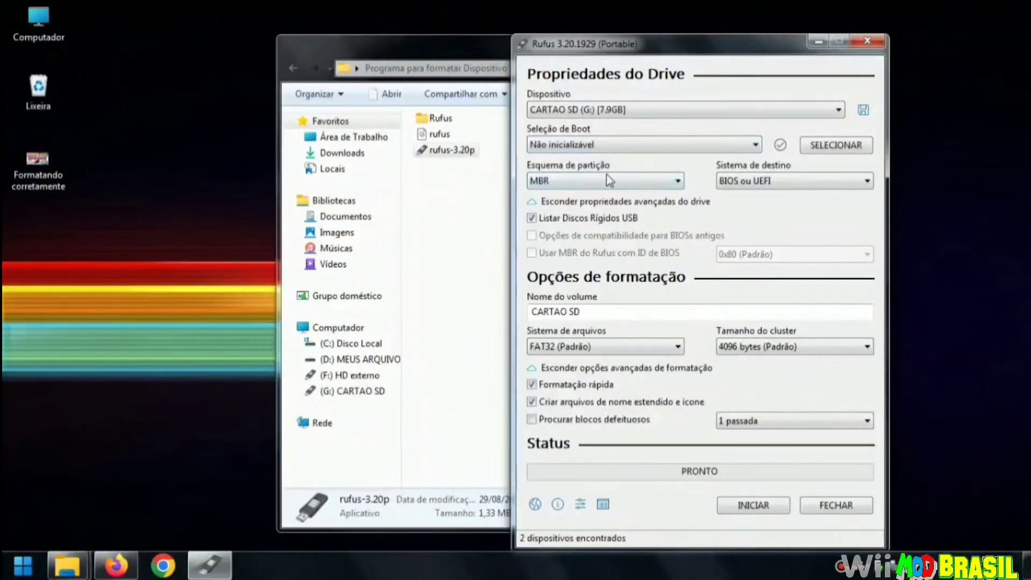
left_click(627, 179)
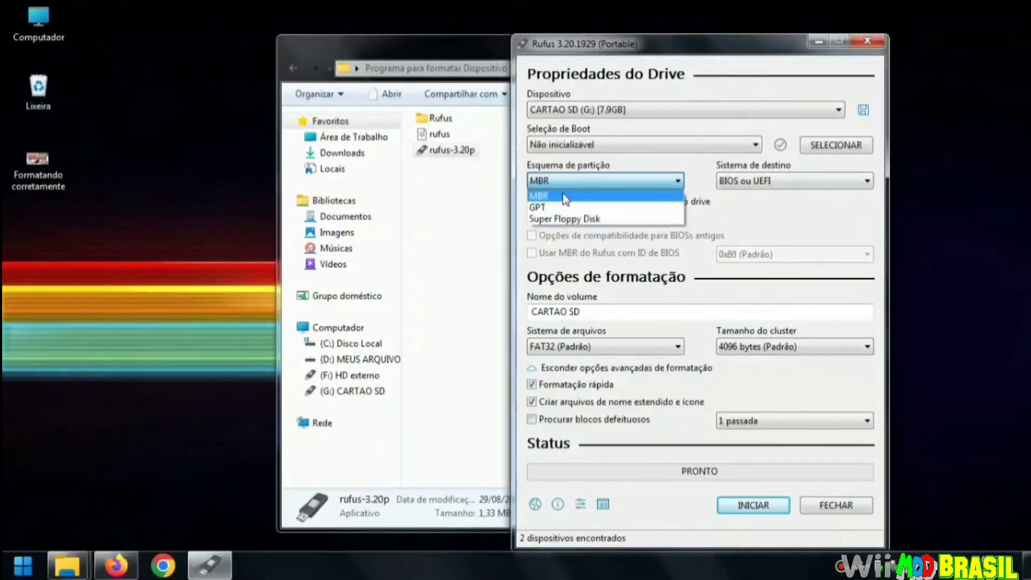
left_click(538, 187)
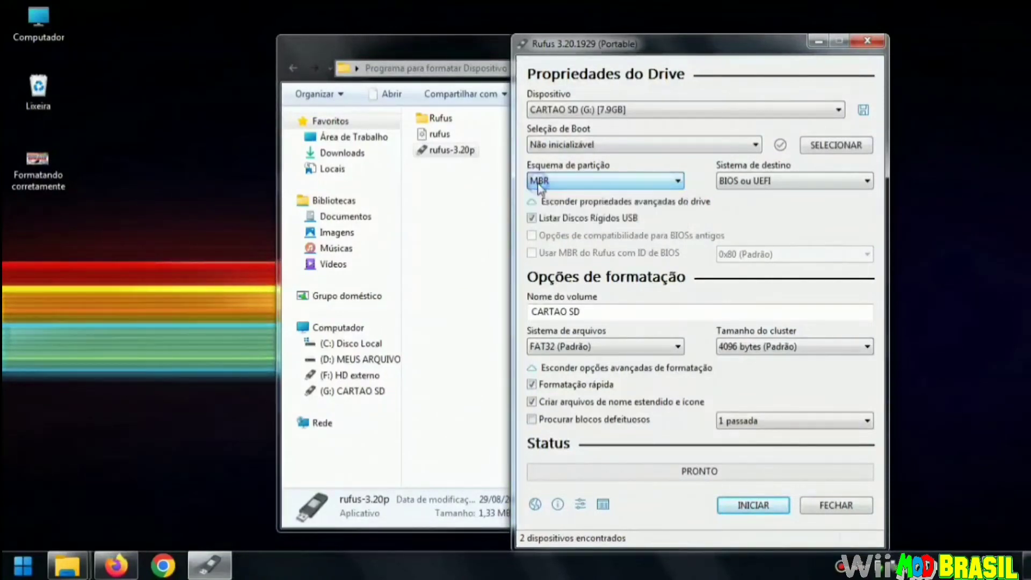
left_click(548, 182)
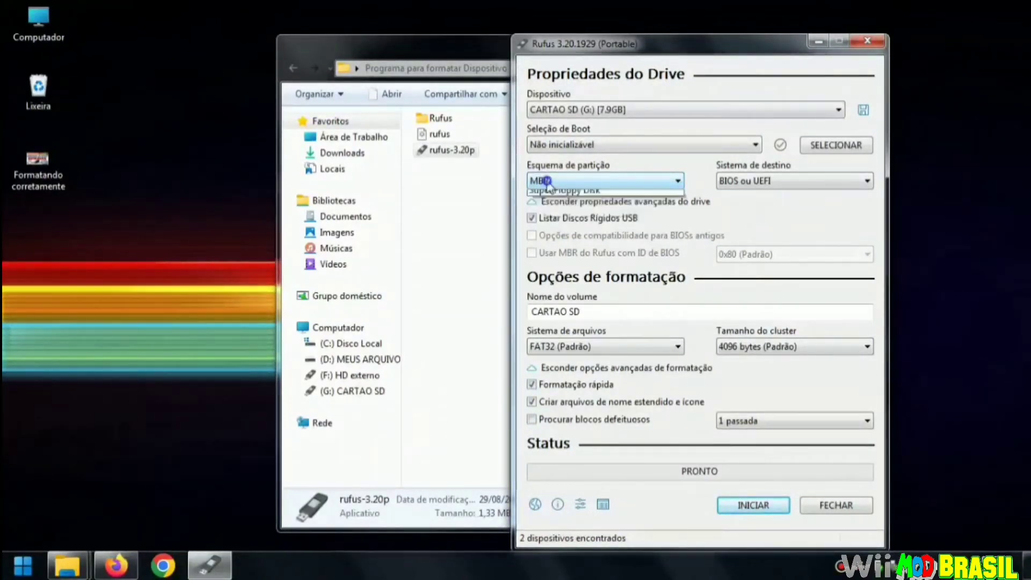
left_click(548, 197)
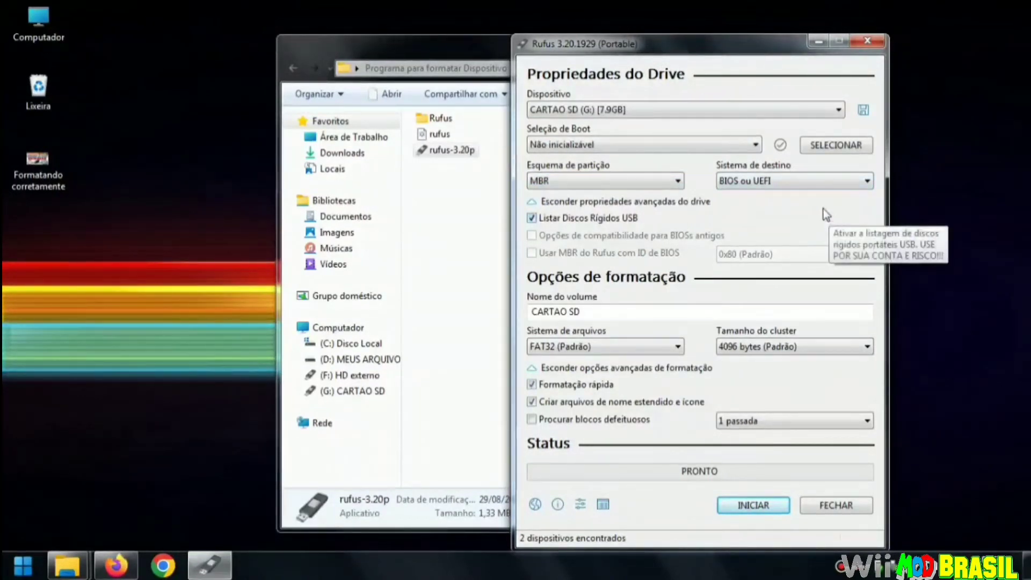
- Keep FAT32 (Padrão) as the file system and choose a 32 quilobytes cluster size
left_click(623, 348)
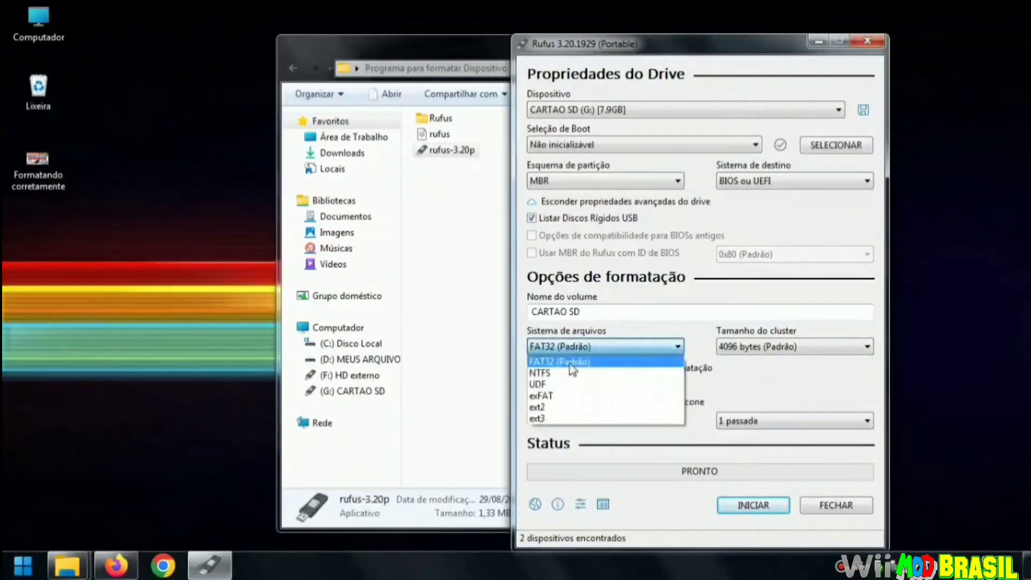
left_click(658, 355)
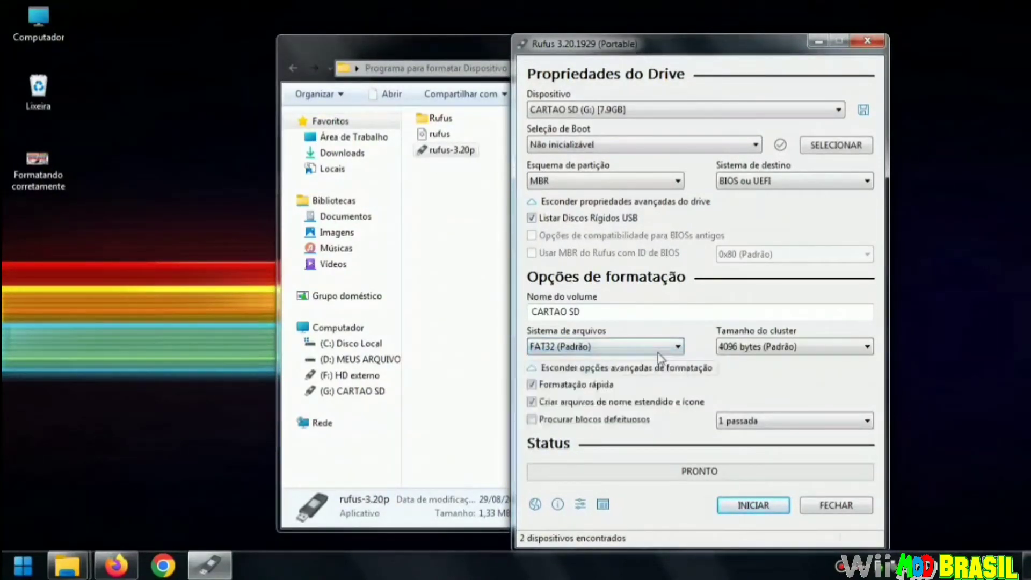
left_click(773, 348)
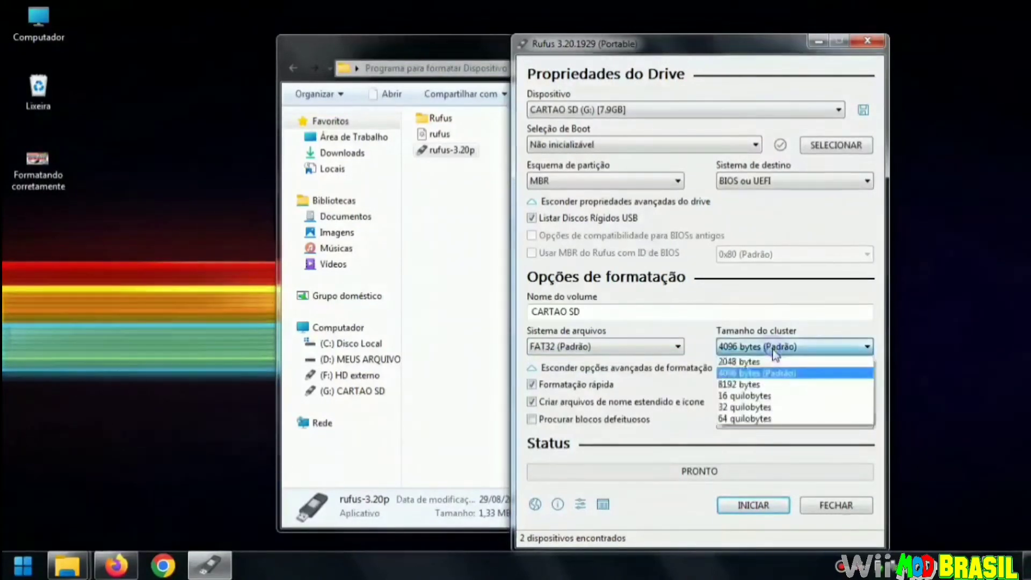
left_click(743, 408)
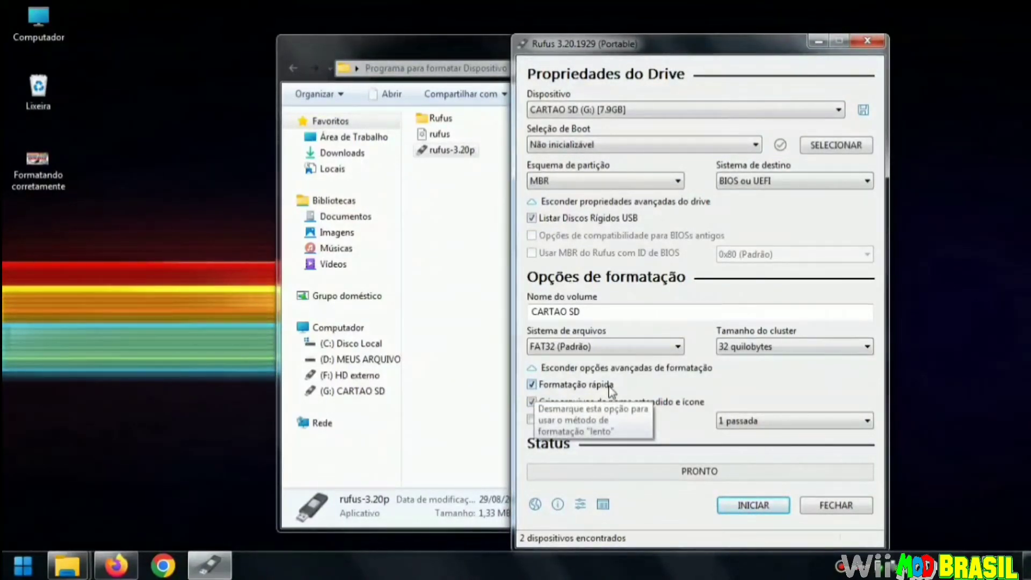
- Format CARTAO SD after accepting the erase warning, then select HD externo (F:) as the device
left_click(753, 506)
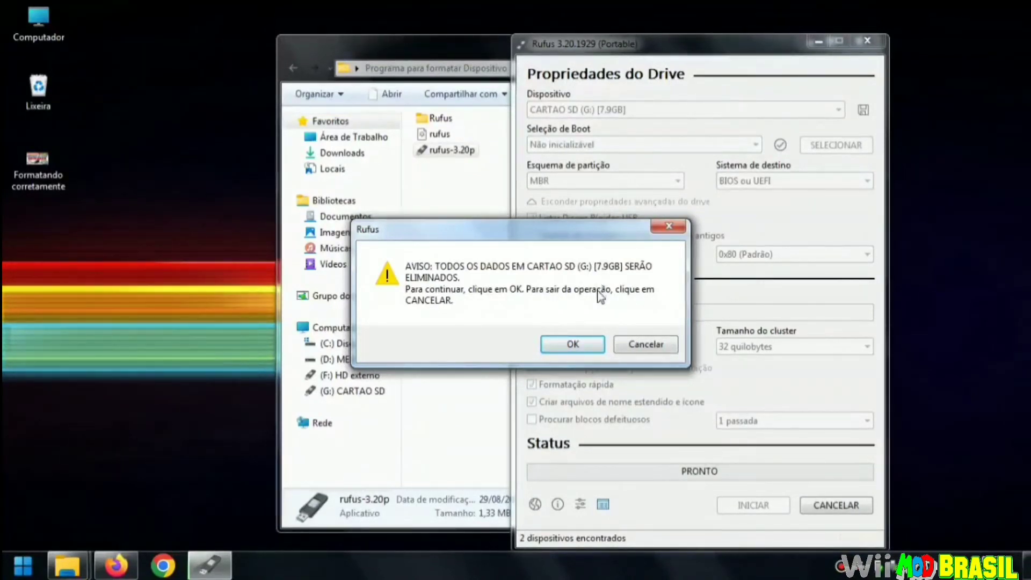
left_click(573, 345)
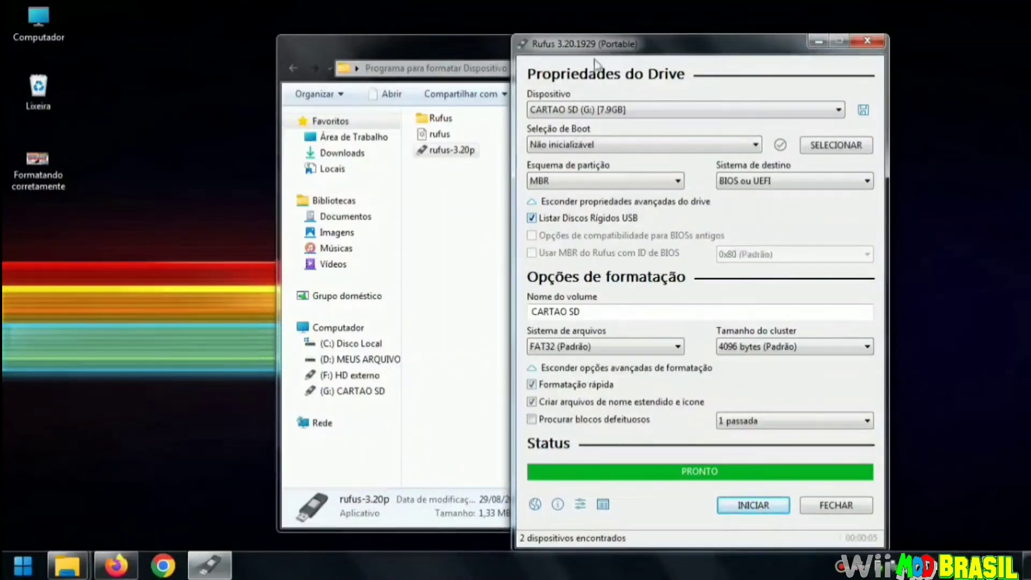
left_click(606, 109)
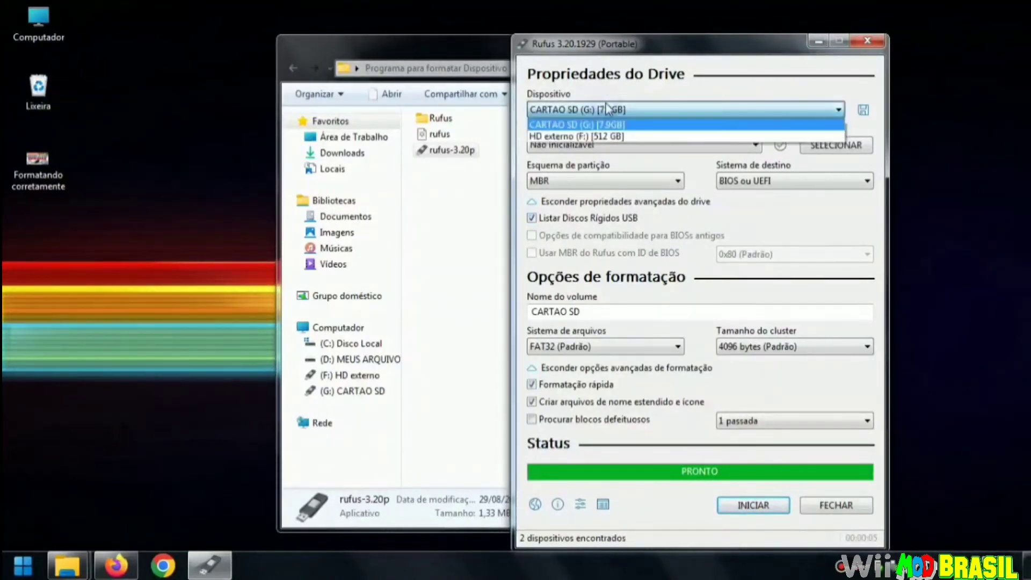
left_click(559, 137)
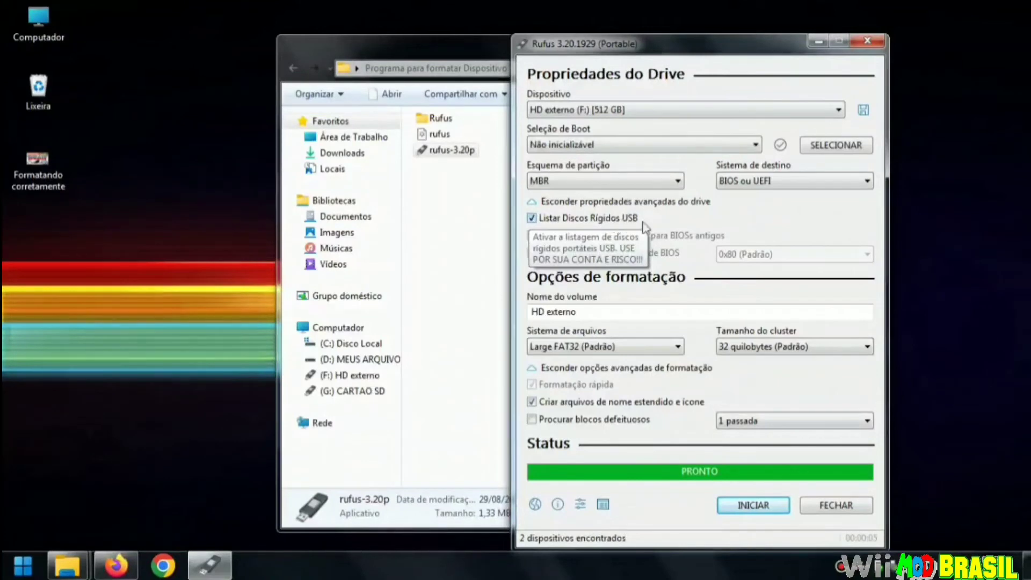
left_click(606, 146)
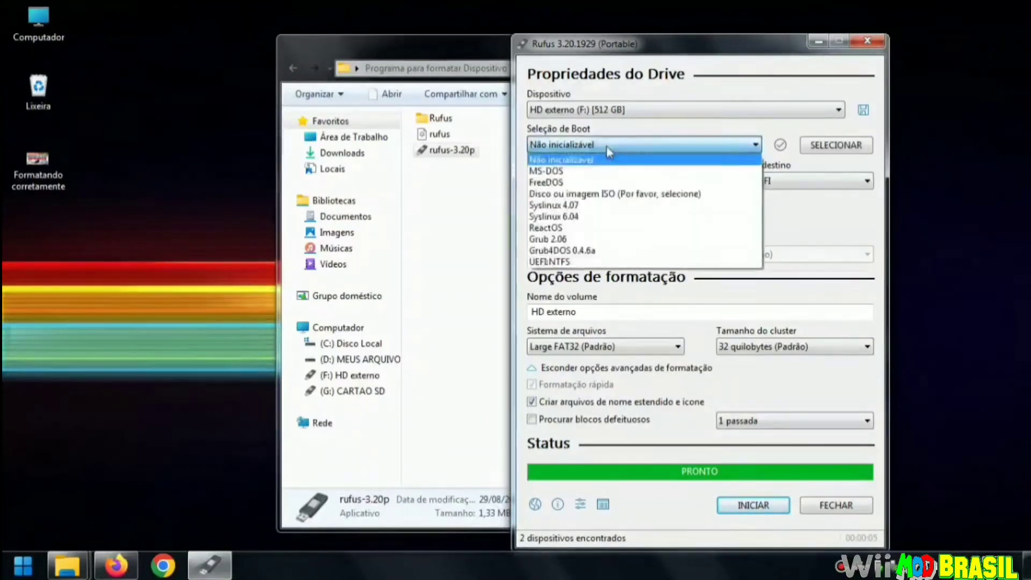
left_click(543, 160)
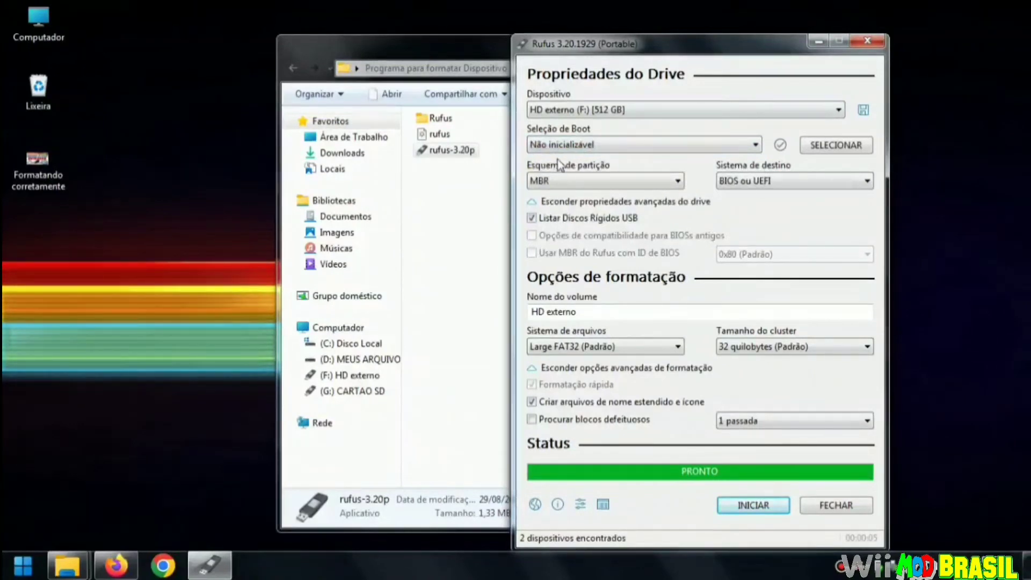
left_click(574, 180)
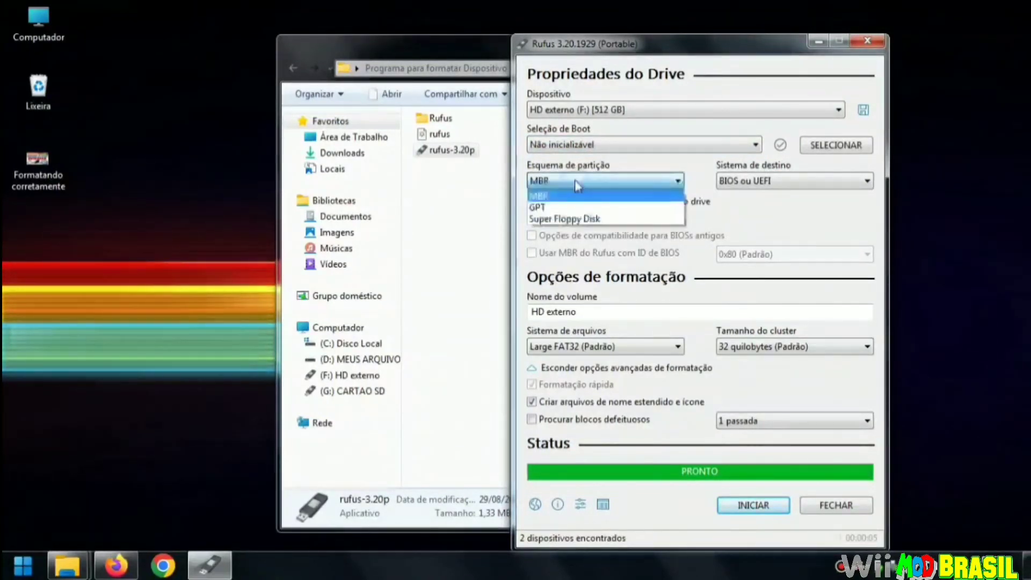
left_click(574, 196)
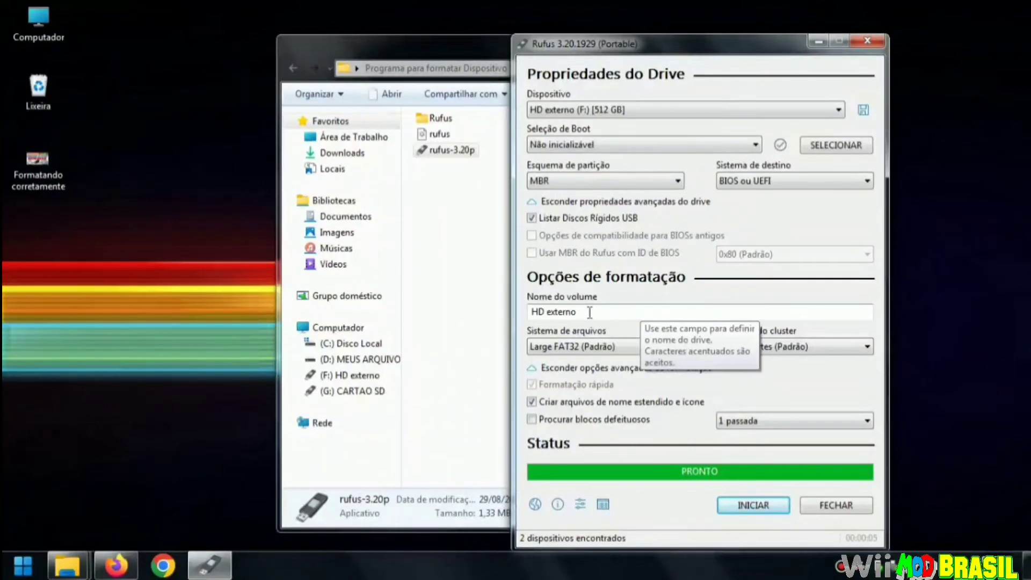
left_click(572, 346)
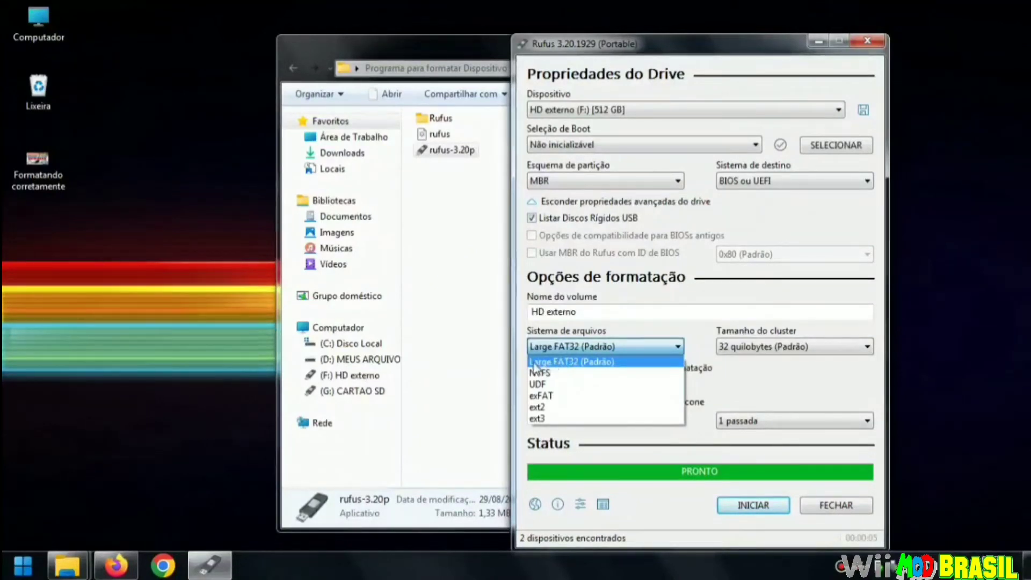
left_click(616, 362)
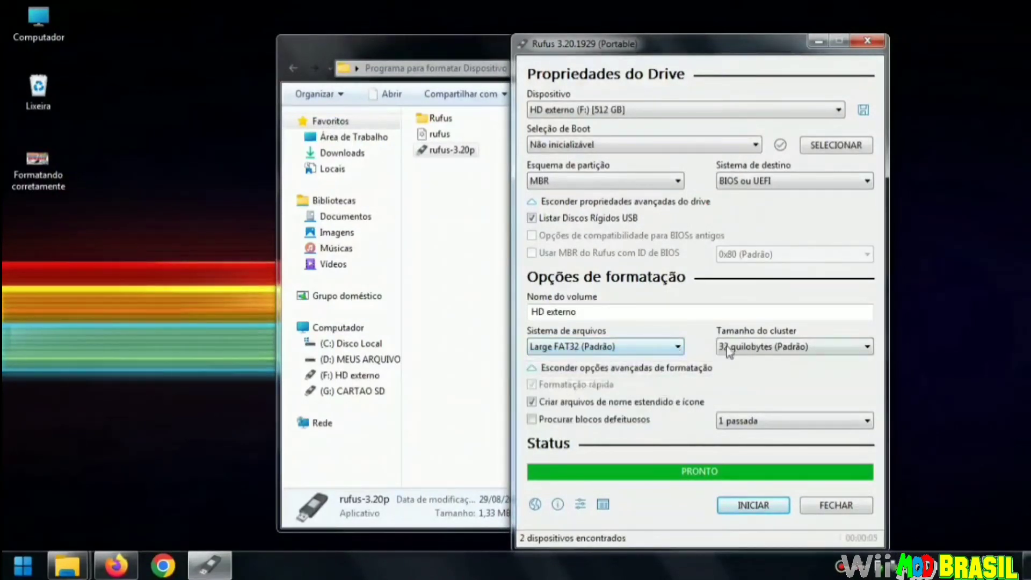
left_click(738, 349)
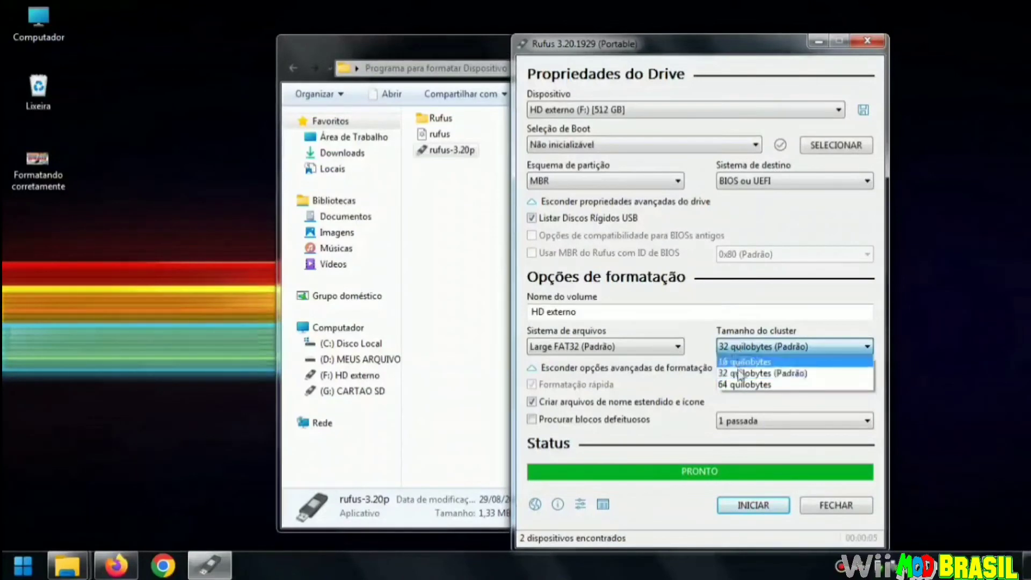
left_click(773, 373)
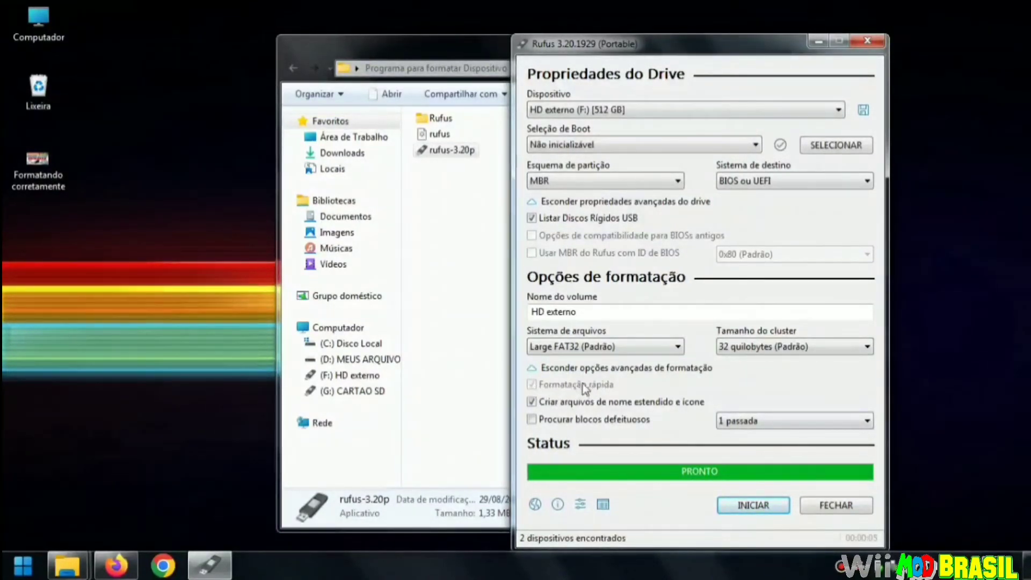
- Start formatting HD externo (F:) as MBR Large FAT32 with 32 KB clusters, accepting the data-loss warning
left_click(753, 505)
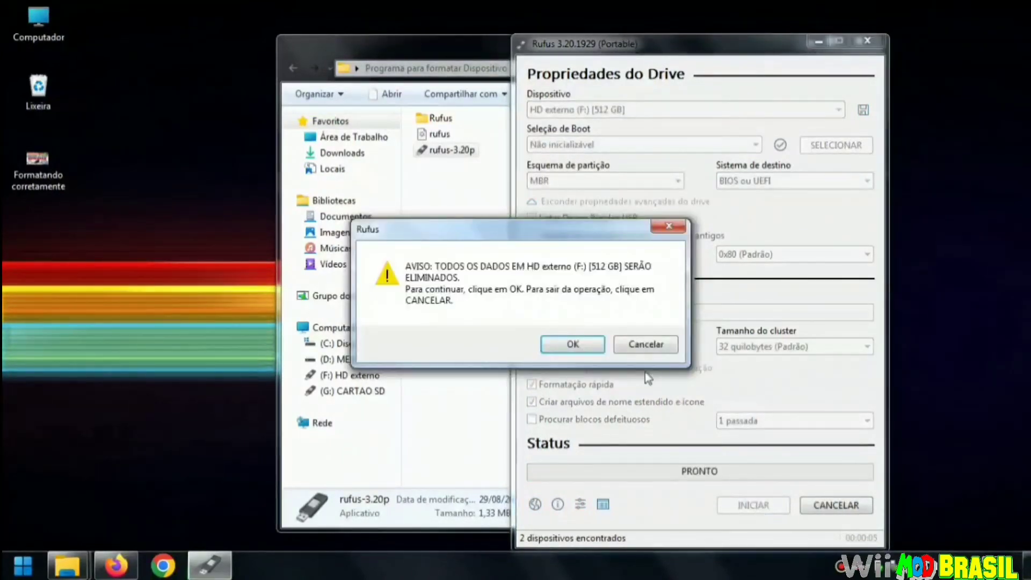
left_click(579, 348)
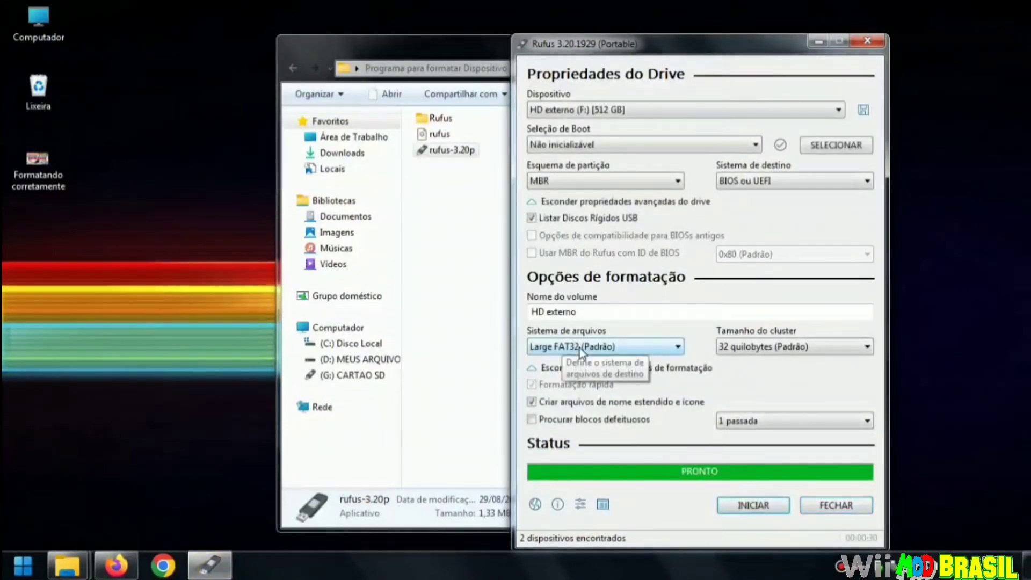
- Close Rufus and its program folder window, then bring up the Computador drive list
left_click(848, 503)
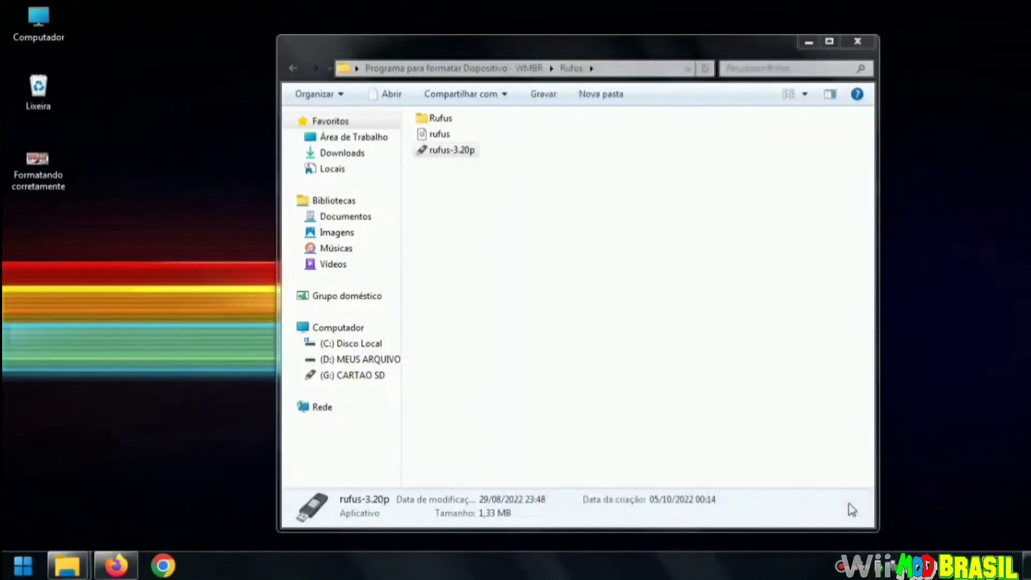
left_click(857, 41)
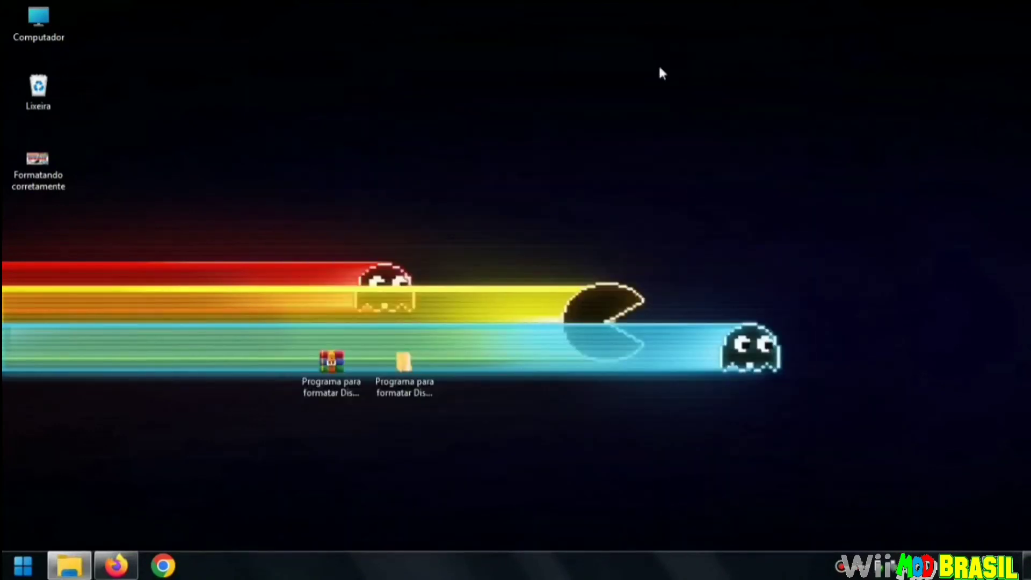
double_click(42, 27)
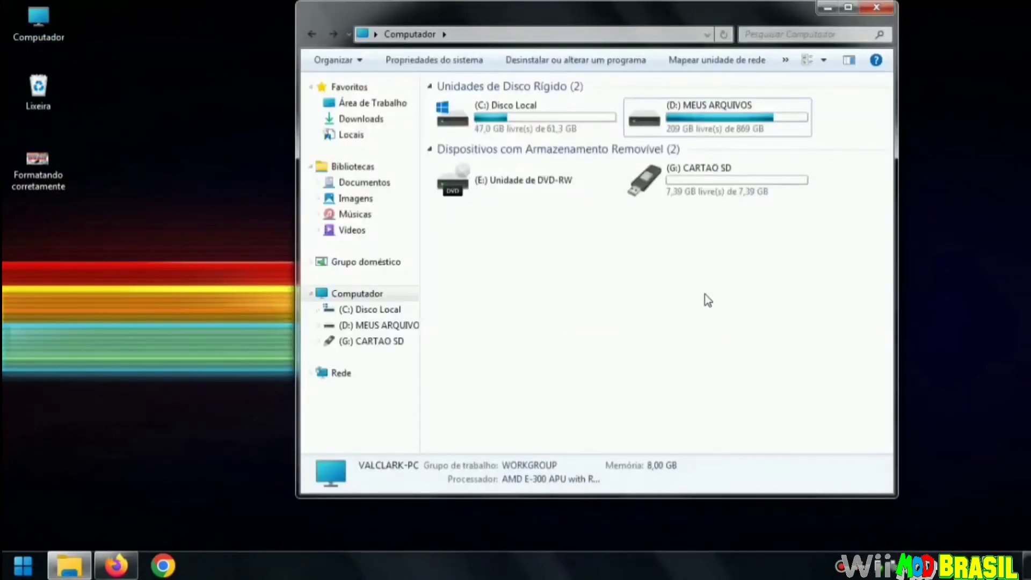
- Confirm HD externo (465 GB) and CARTAO SD (7,39 GB) both report FAT32
left_click(697, 191)
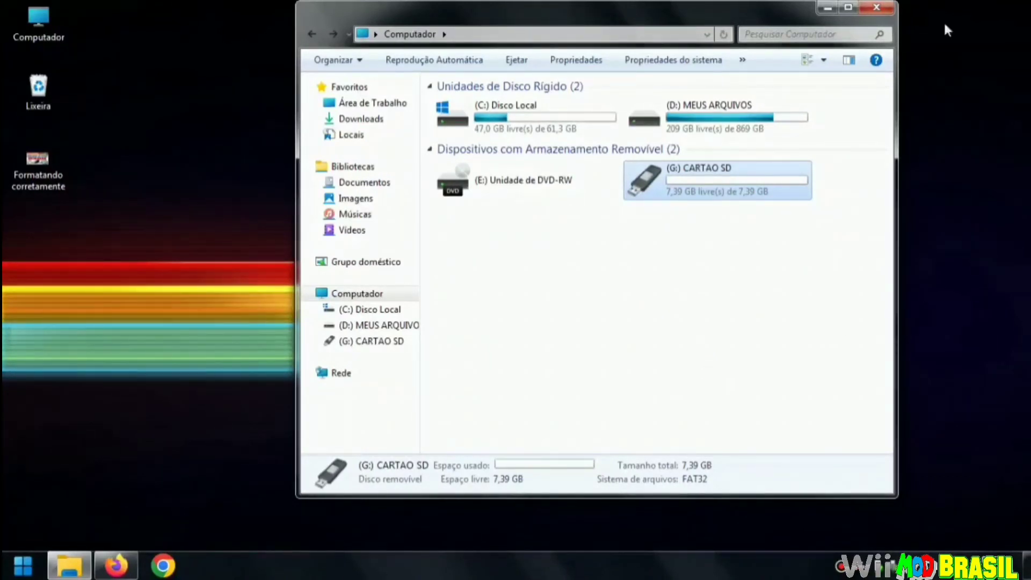
left_click_drag(896, 225, 989, 225)
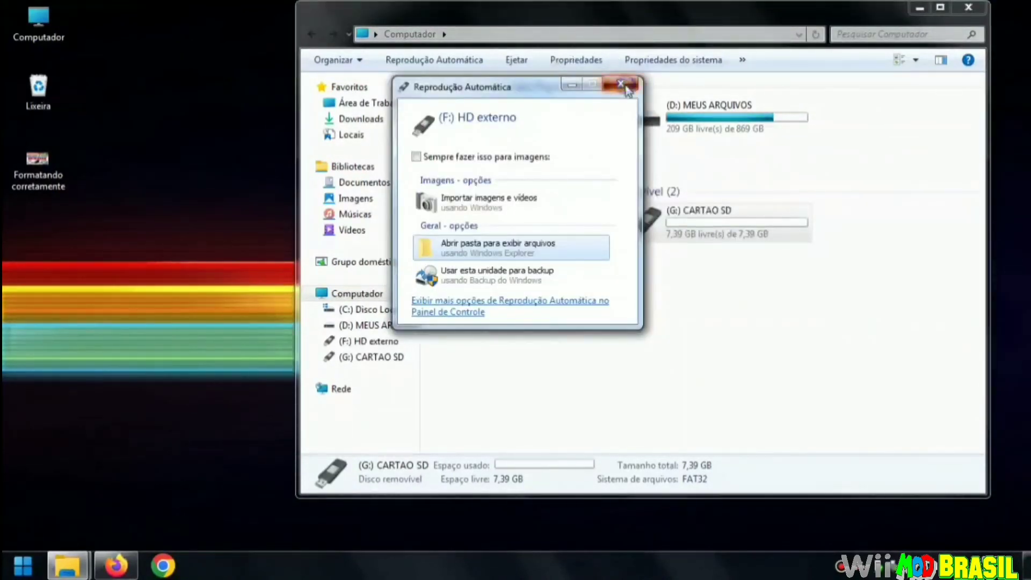
left_click(621, 84)
left_click(537, 172)
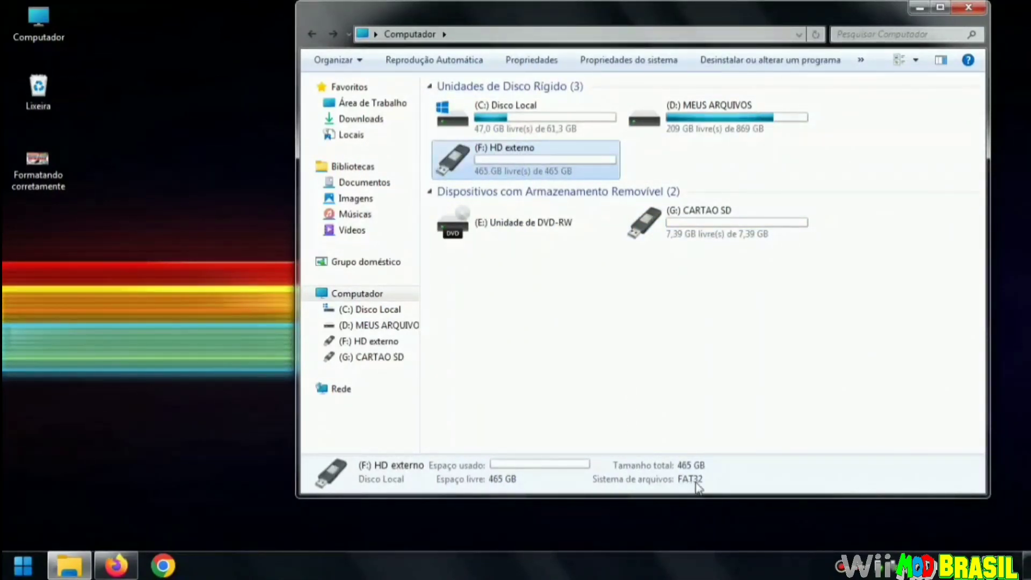
left_click(700, 226)
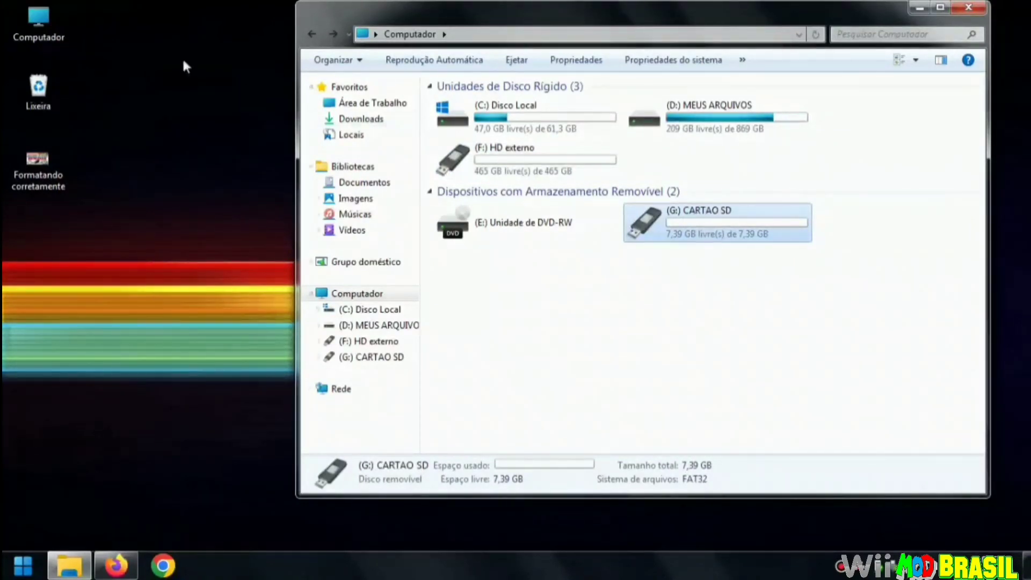
- Open Computer Management's Disk Management to view HD EXTERNO (F:) and CARTAO SD (G:) as FAT32
right_click(40, 17)
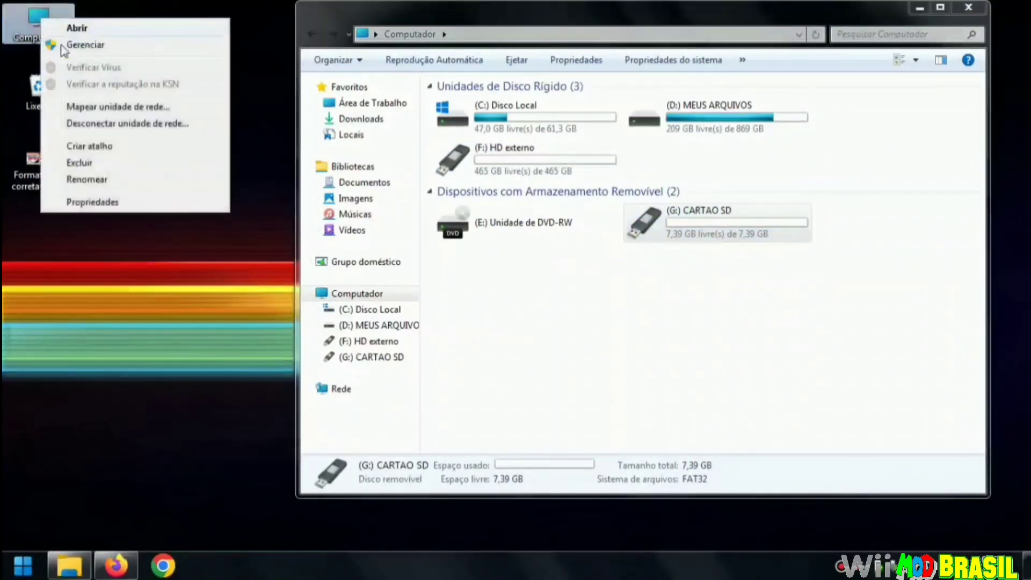
left_click(61, 44)
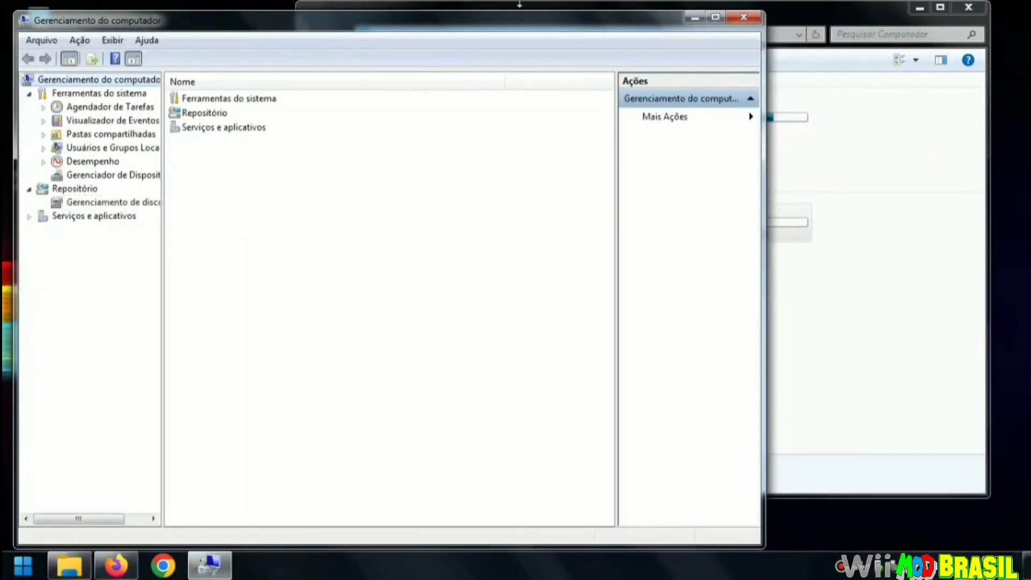
left_click(716, 19)
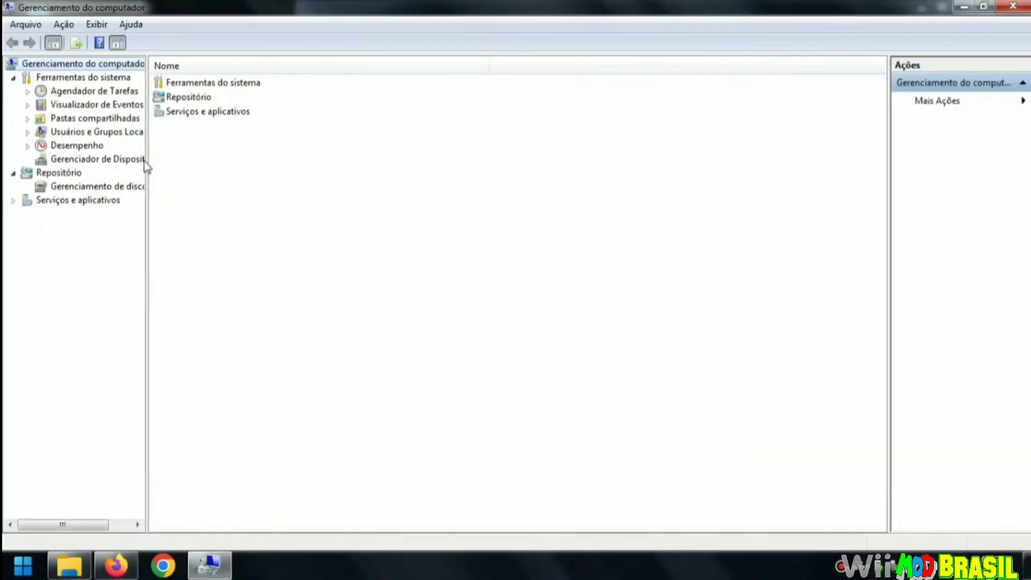
left_click_drag(146, 161, 165, 161)
left_click(101, 186)
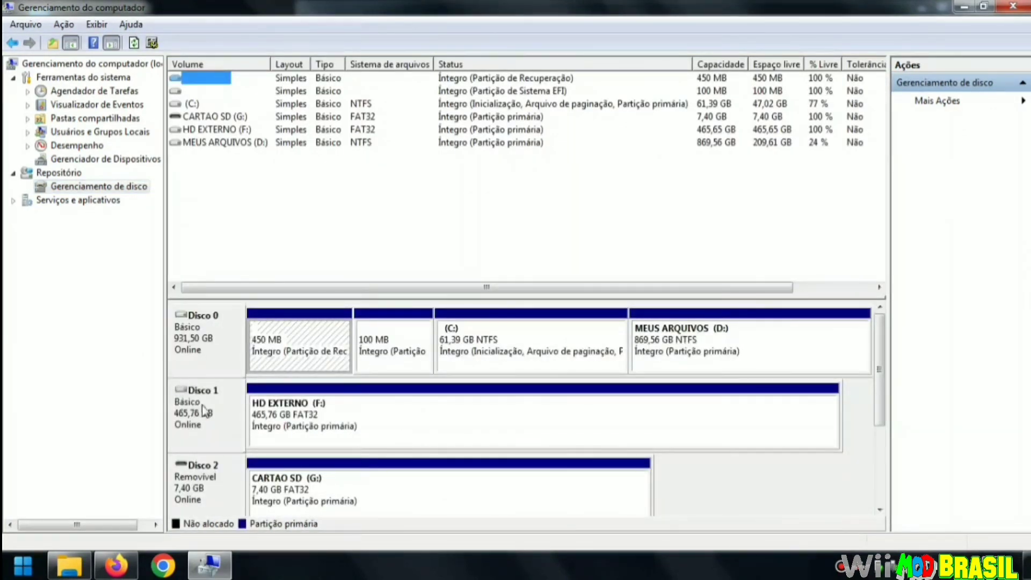
left_click(297, 419)
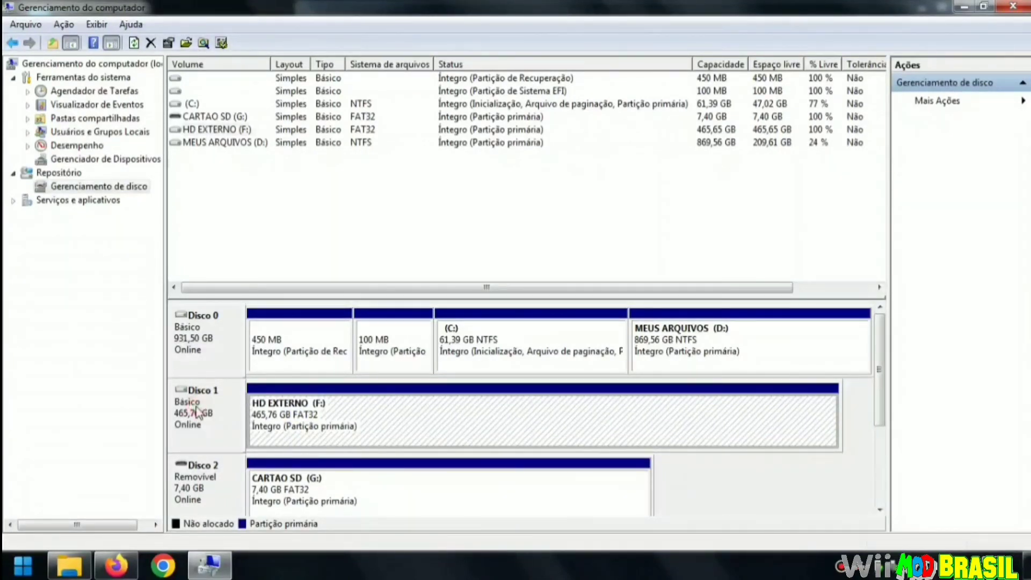
right_click(197, 412)
left_click(244, 372)
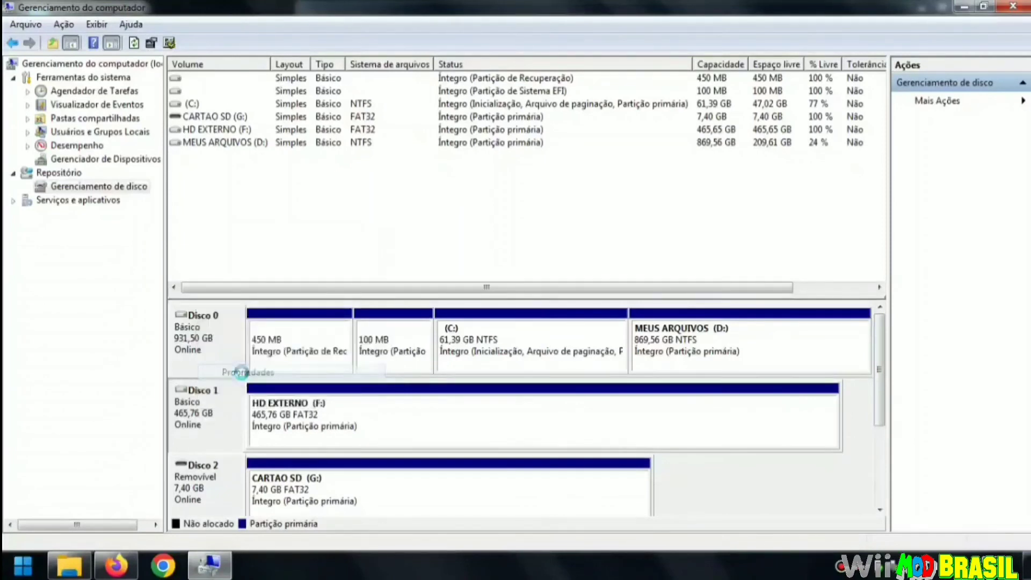
left_click(238, 169)
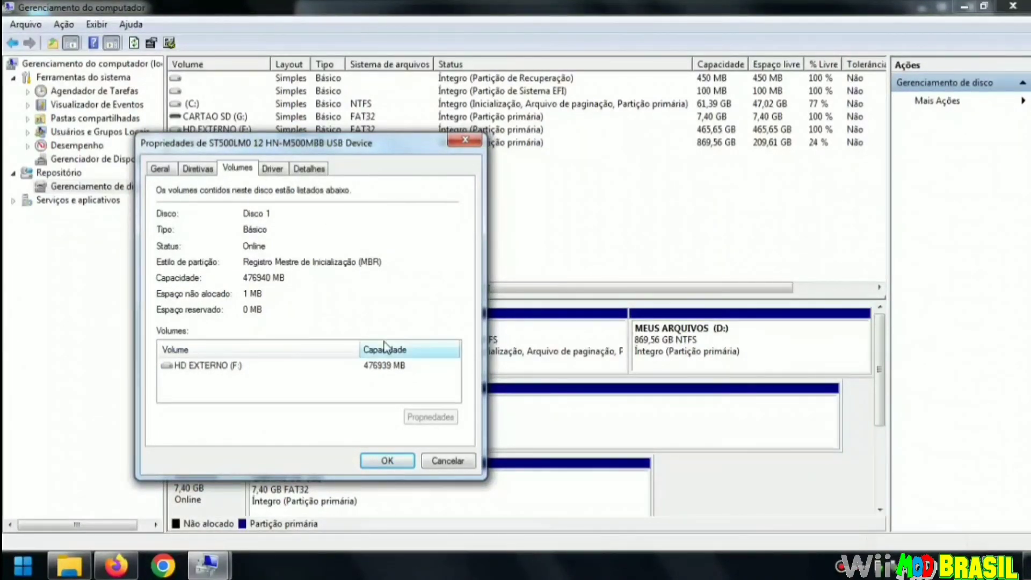
left_click(438, 460)
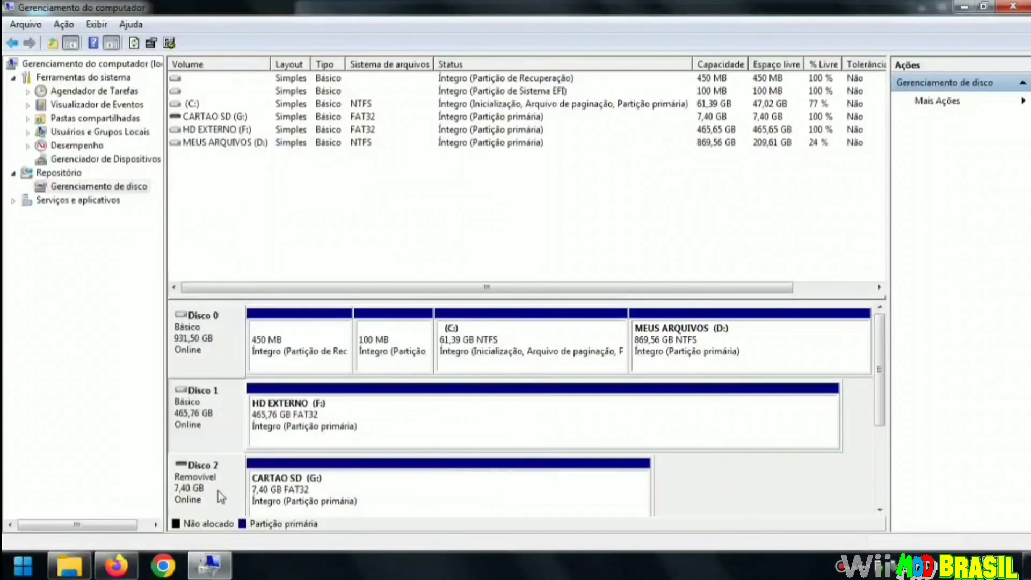
- Confirm Disco 2 uses MBR in its Volumes properties, then clear Computer Management and Explorer away
right_click(206, 490)
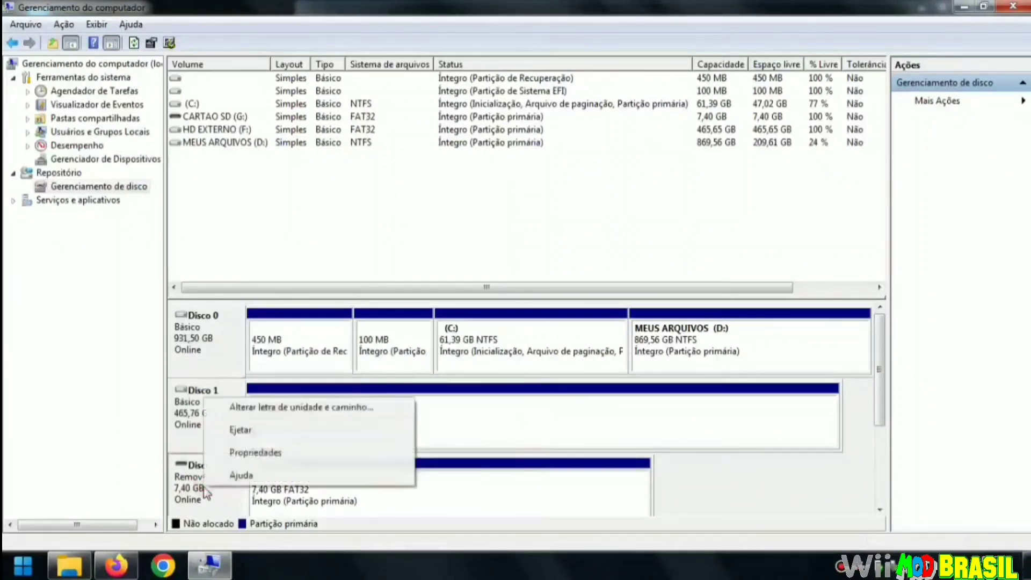
left_click(244, 453)
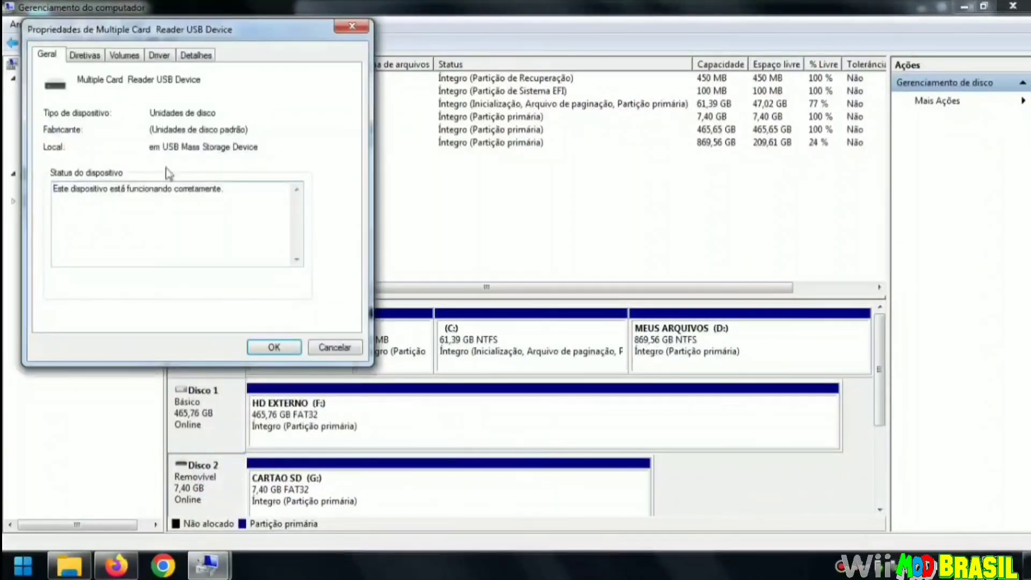
left_click(131, 58)
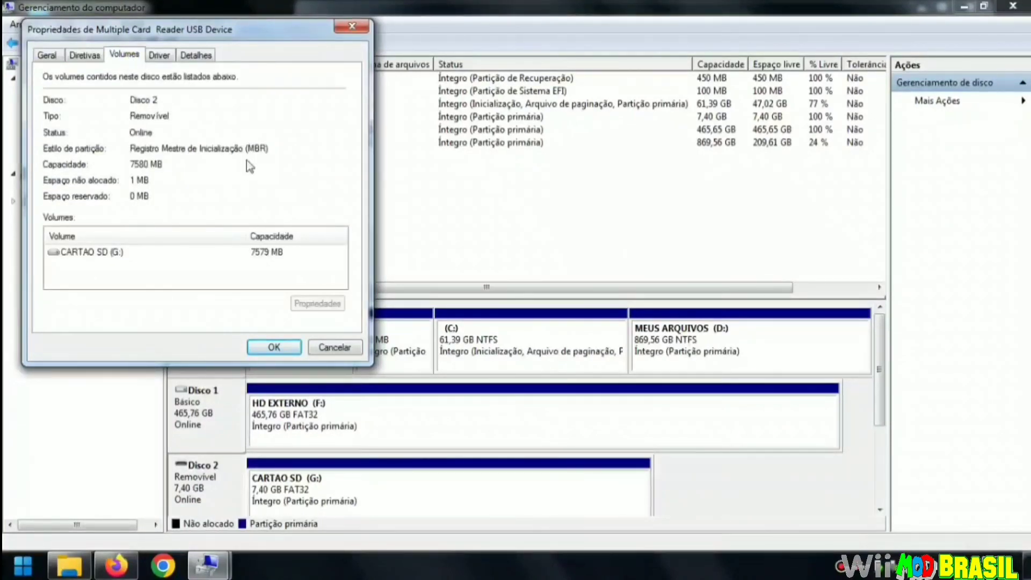
left_click(351, 26)
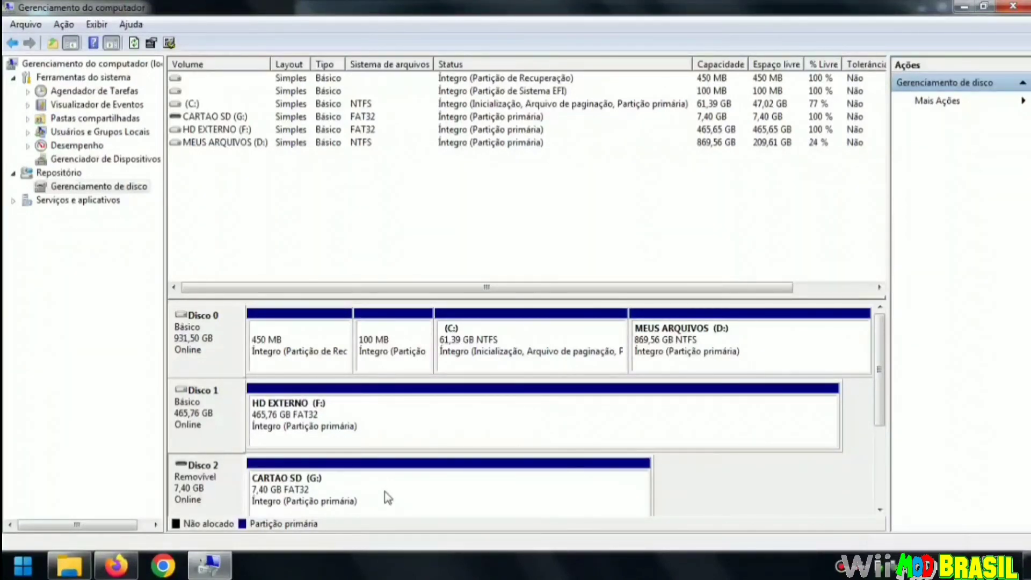
left_click(961, 8)
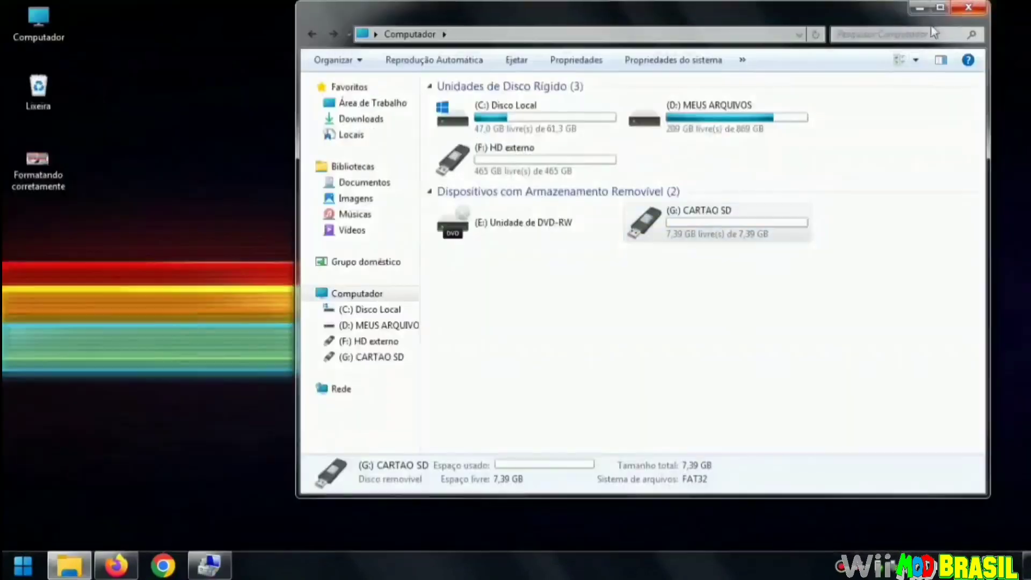
left_click(973, 12)
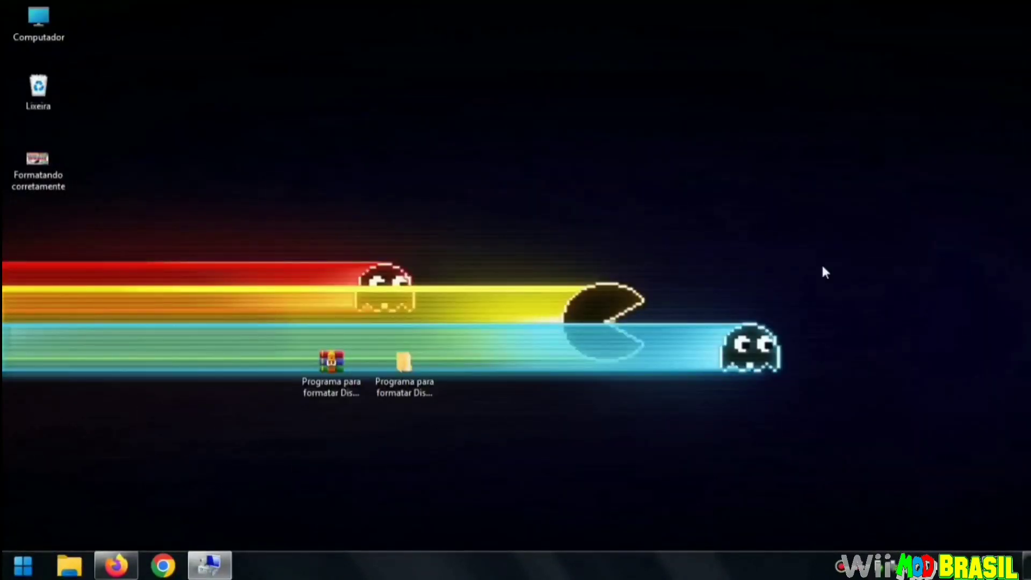